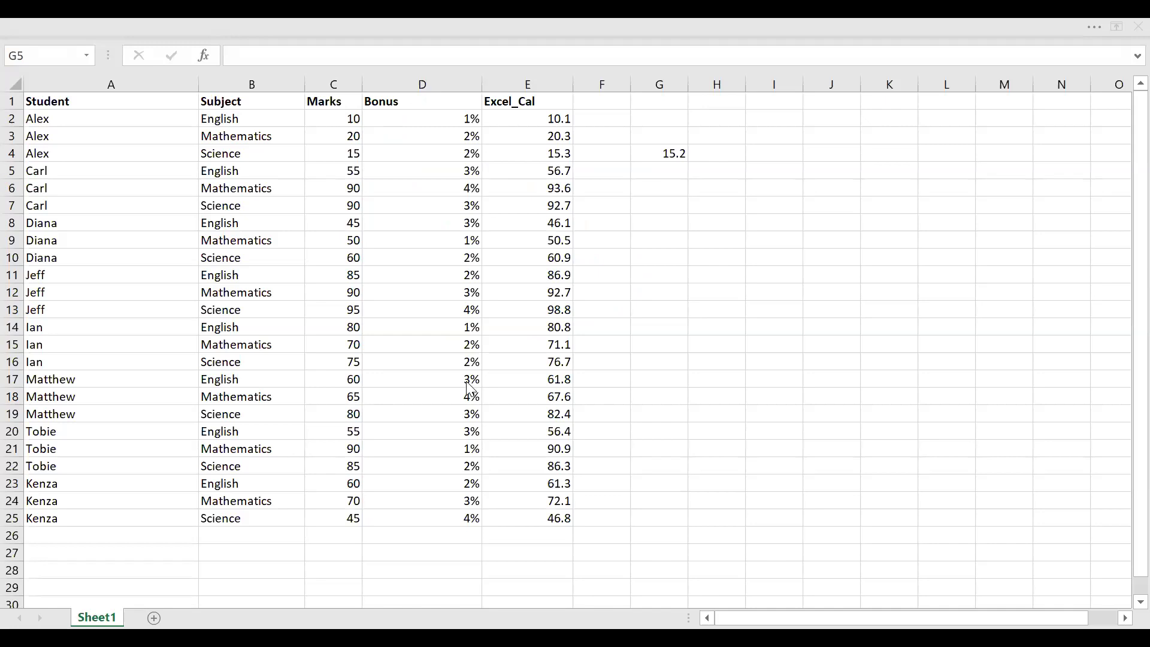
- In Excel, review Alex's rows with his three subjects, his marks in column C and the Bonus header
click(504, 100)
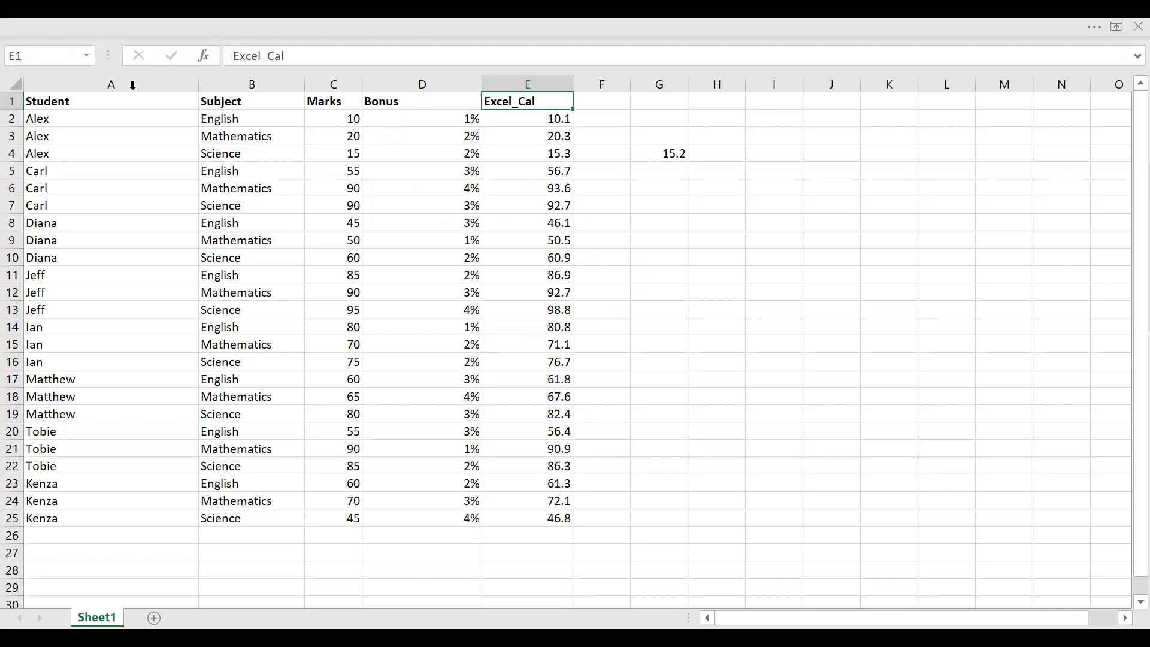
drag(71, 120, 103, 510)
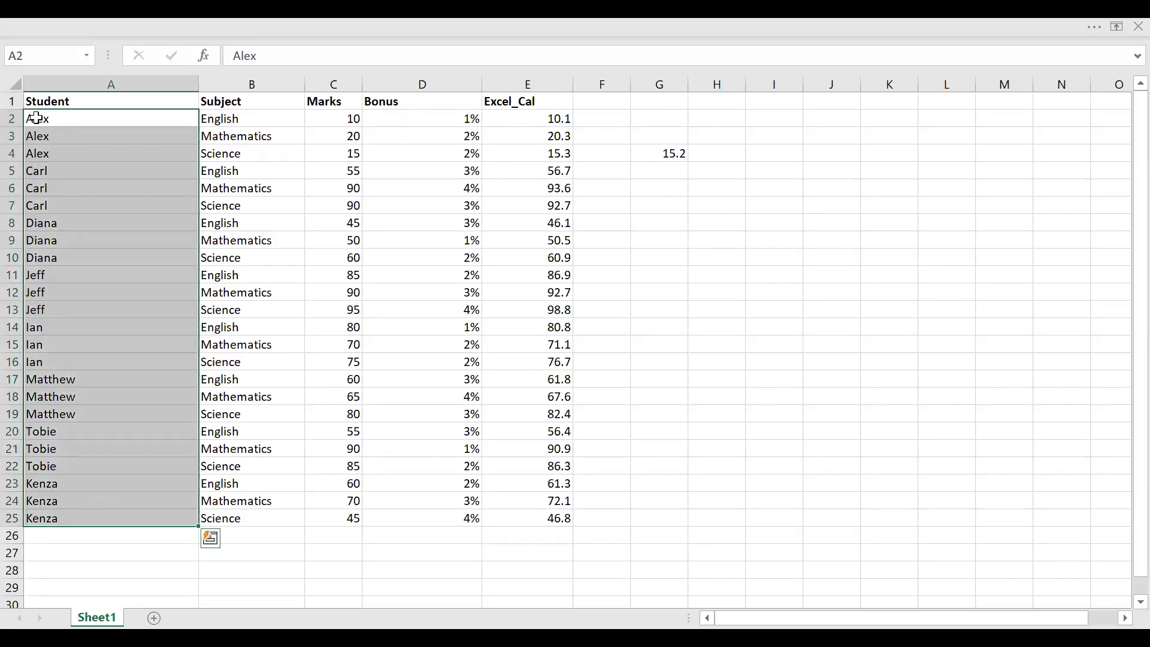
drag(42, 120, 256, 143)
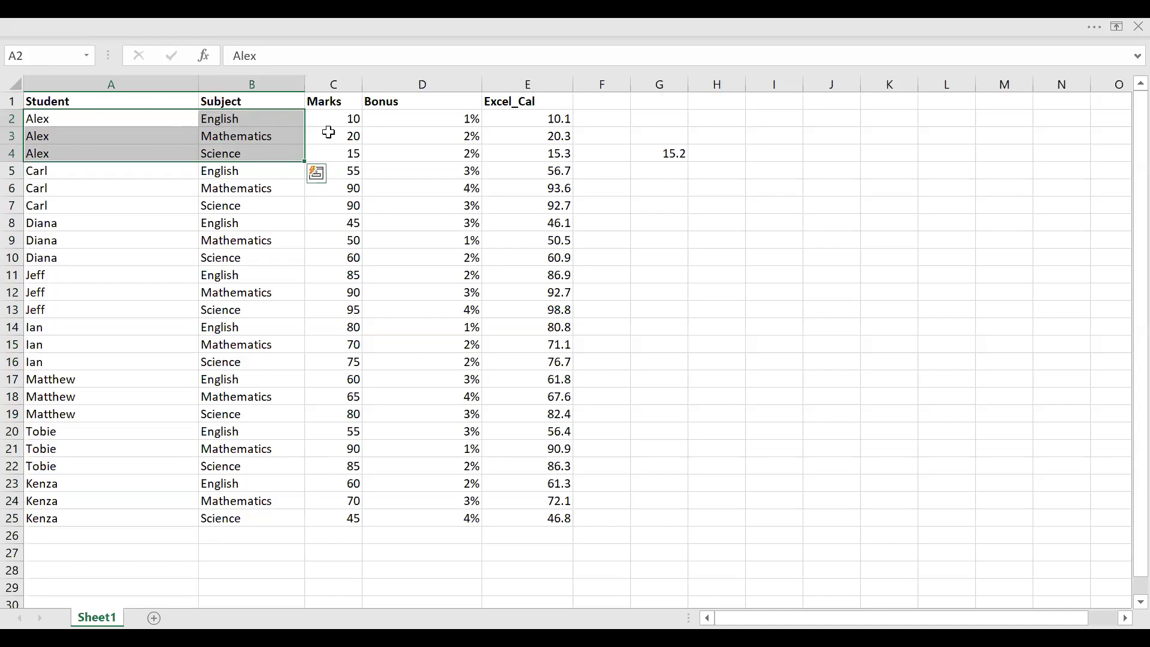
drag(325, 118, 338, 152)
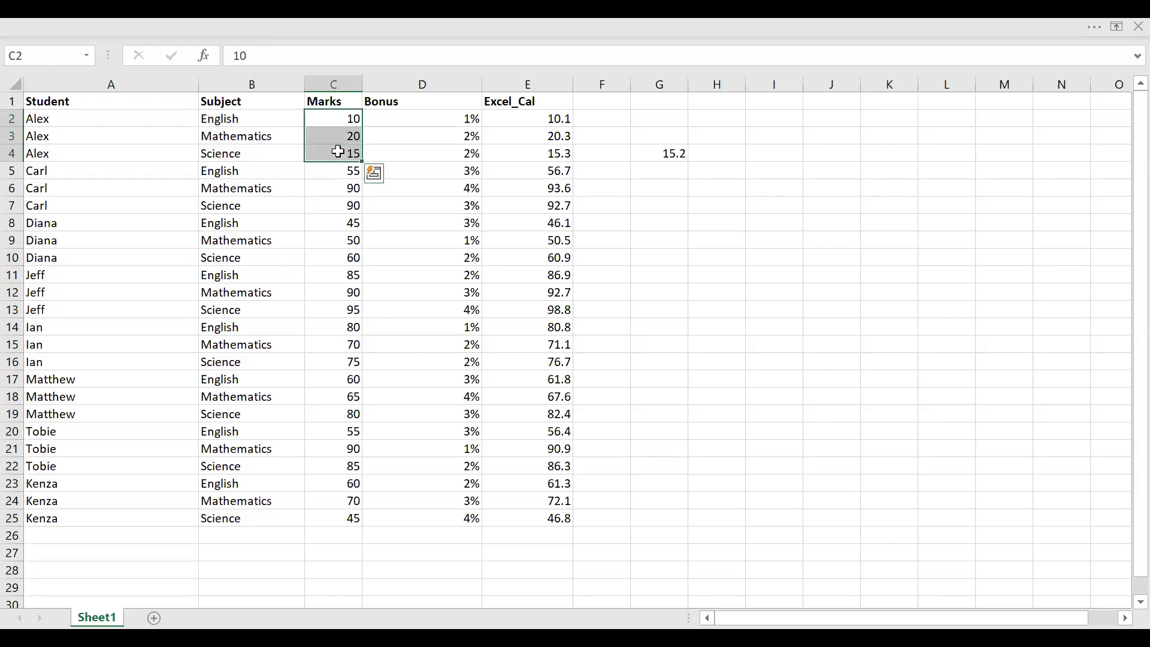
click(406, 102)
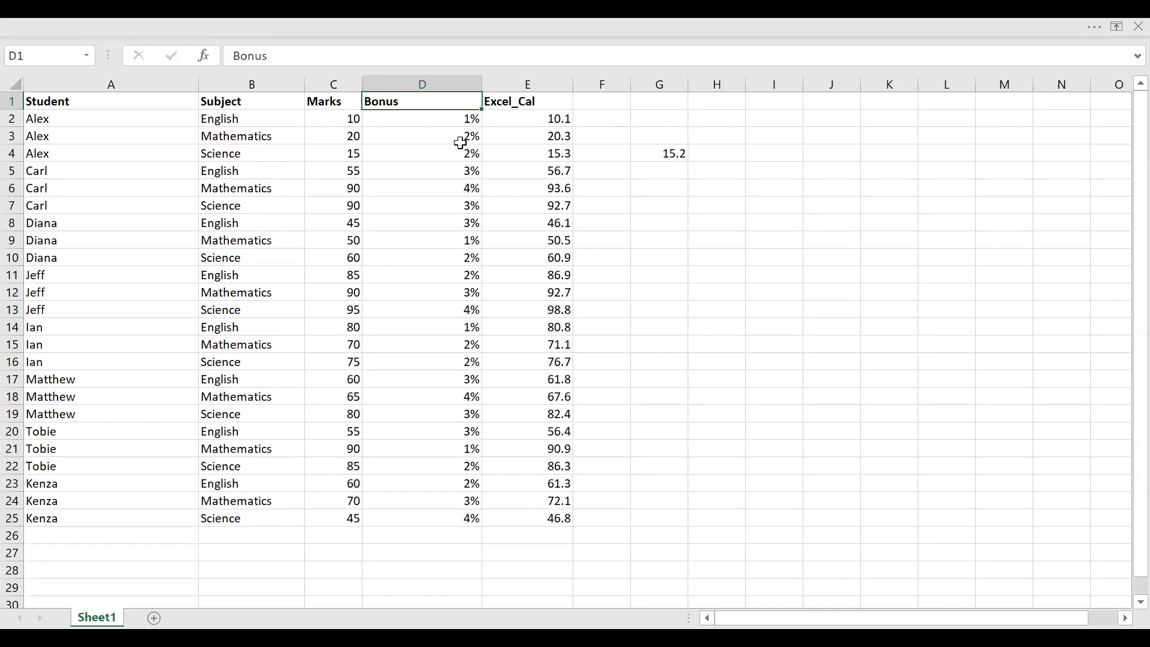
- Inspect the bonus formula in E2 without changing it, then select the Excel_Cal column
click(560, 119)
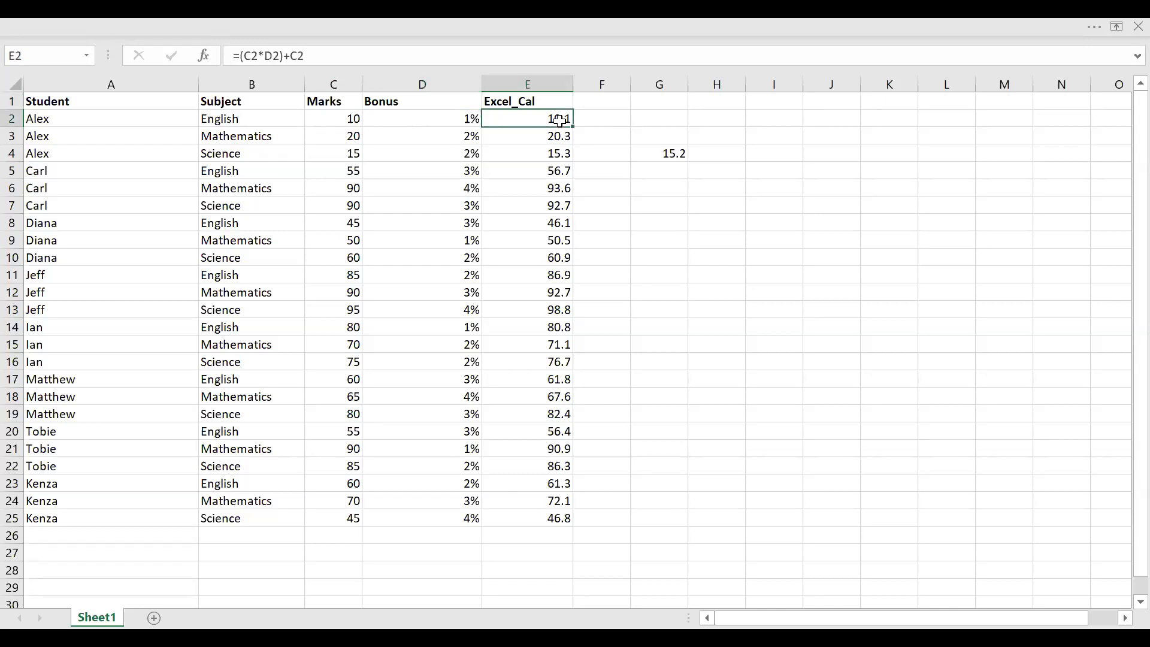
click(333, 56)
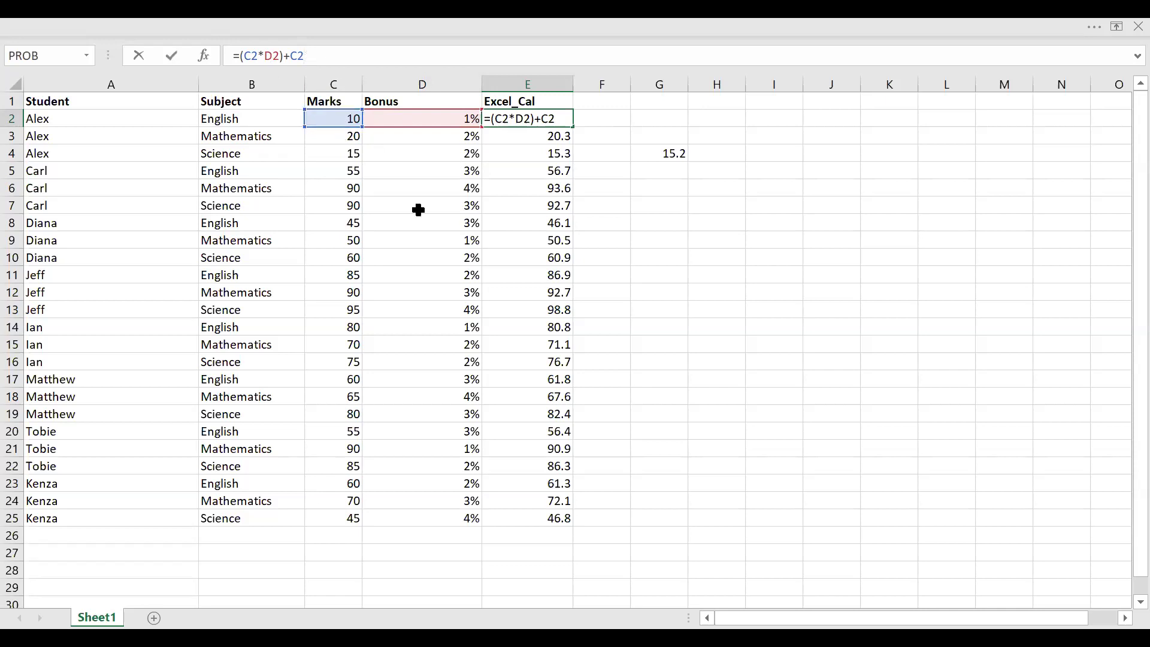
key(ctrl+Return)
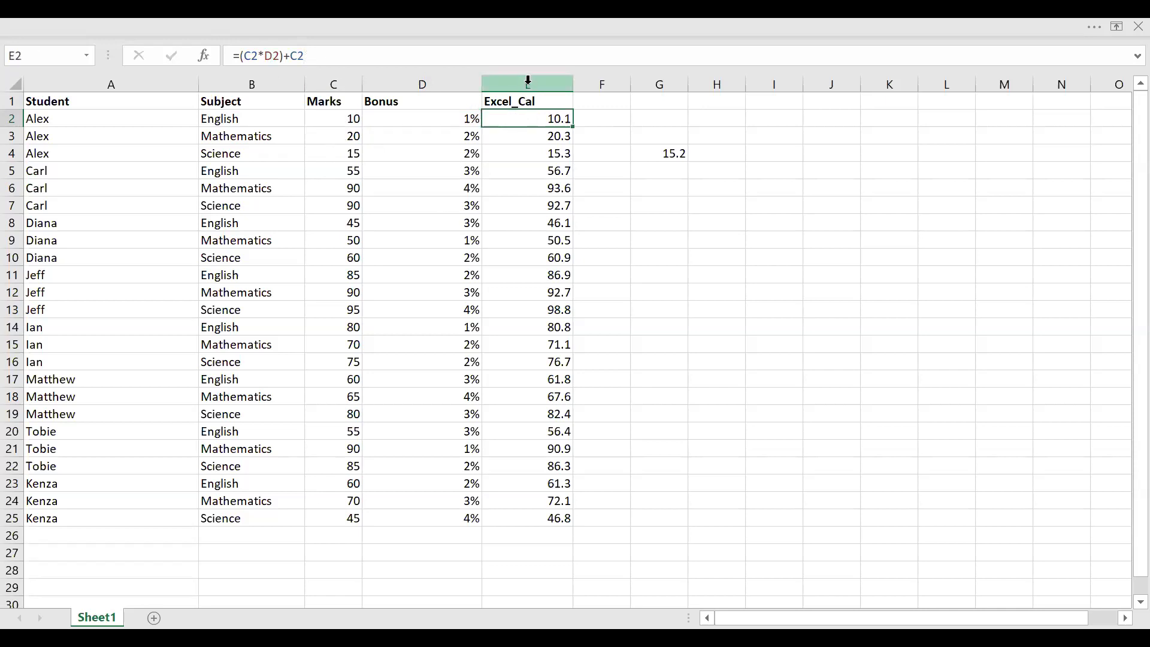
click(527, 84)
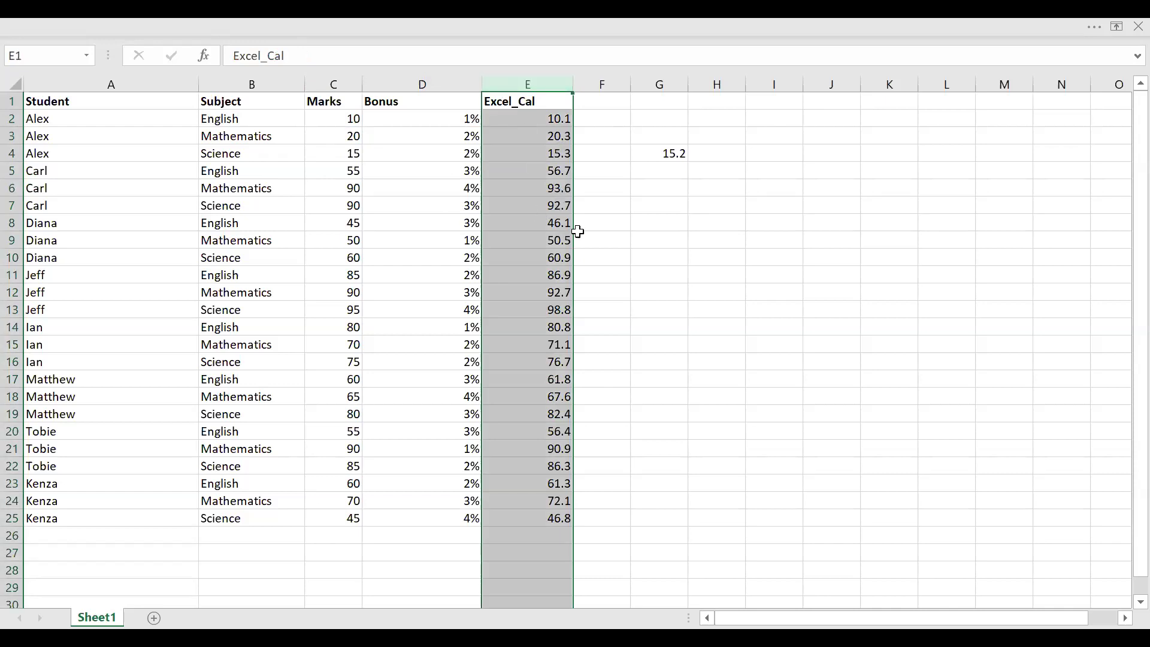
- Show the average of Alex's Excel_Cal values E2:E4, then move the Student matrix to the canvas centre
click(531, 122)
click(335, 124)
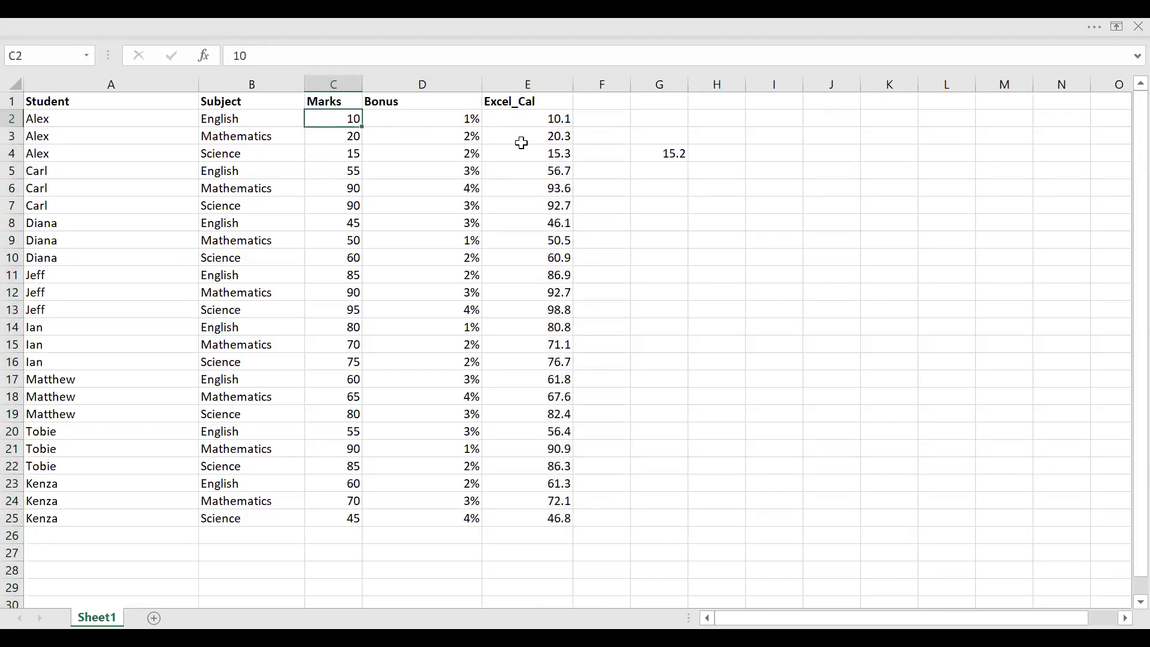
drag(539, 120, 549, 154)
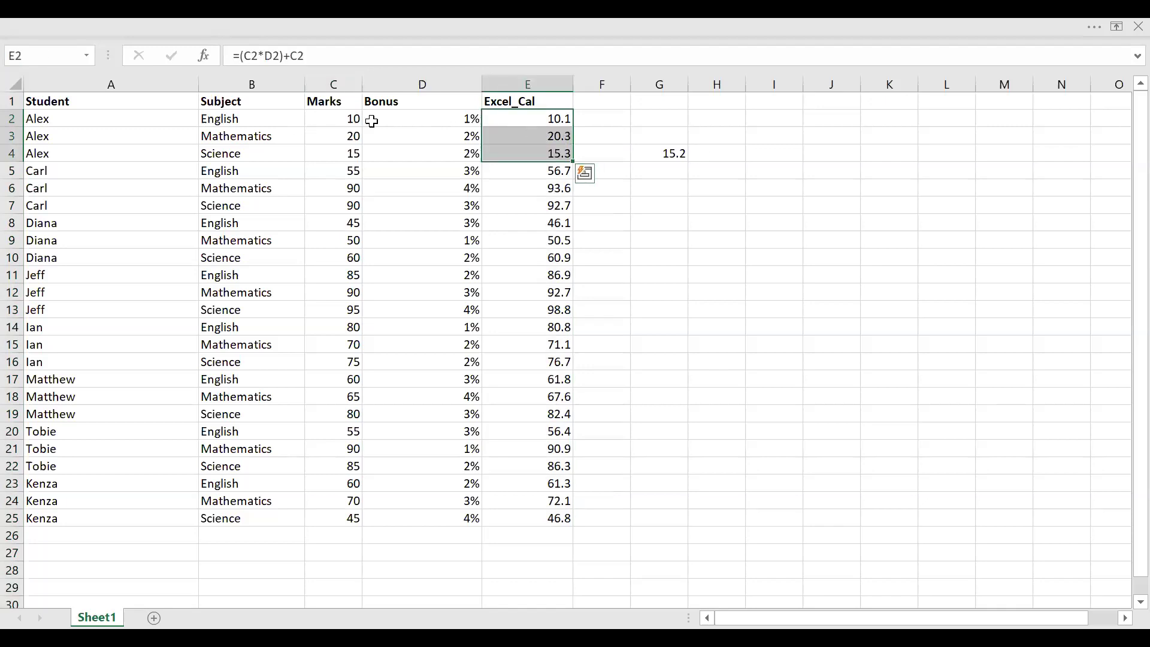
click(673, 151)
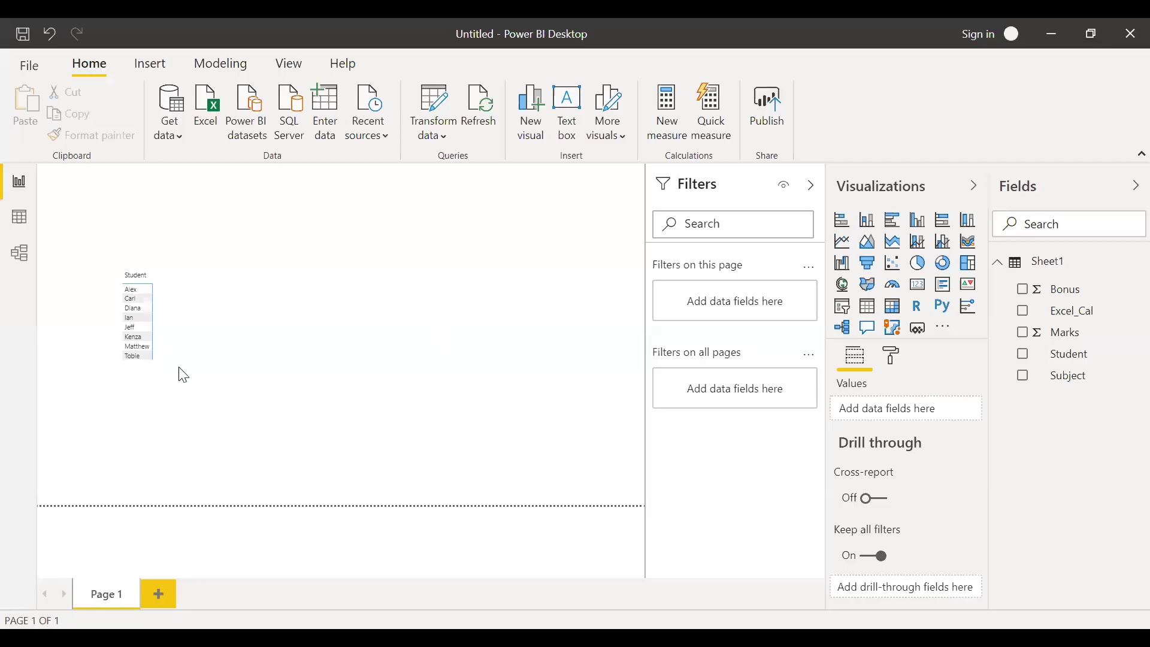
click(193, 325)
drag(193, 325, 373, 421)
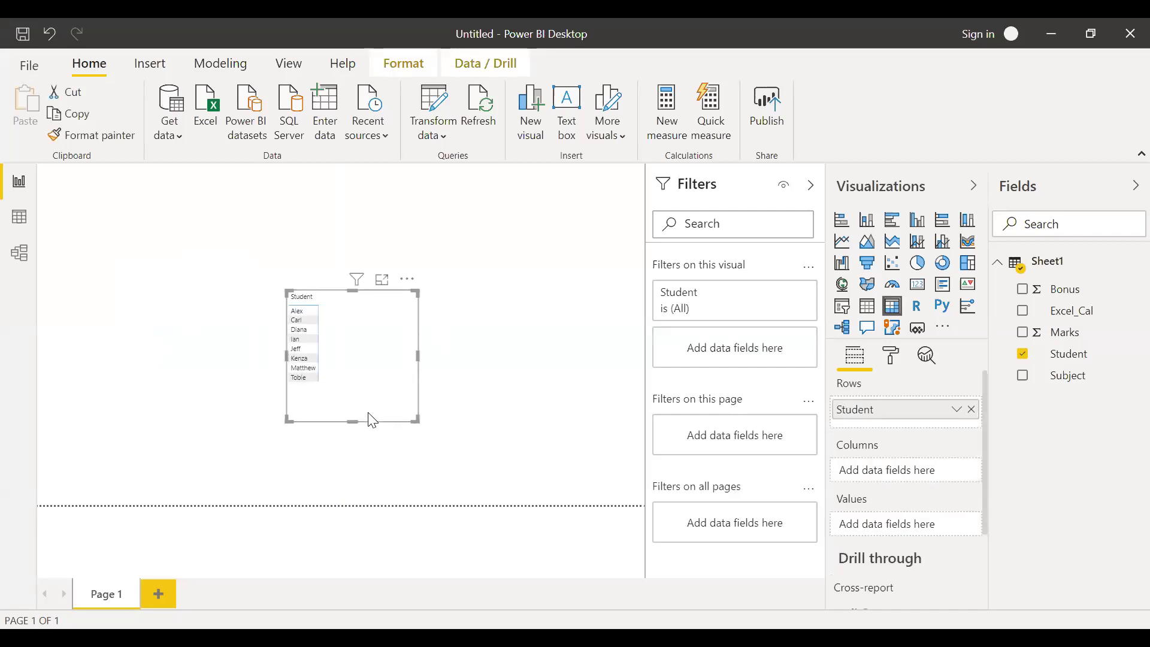
- Create the measure avg = AVERAGE(Sheet1[Marks]) and add it to the matrix values, totalling 64.17
click(671, 135)
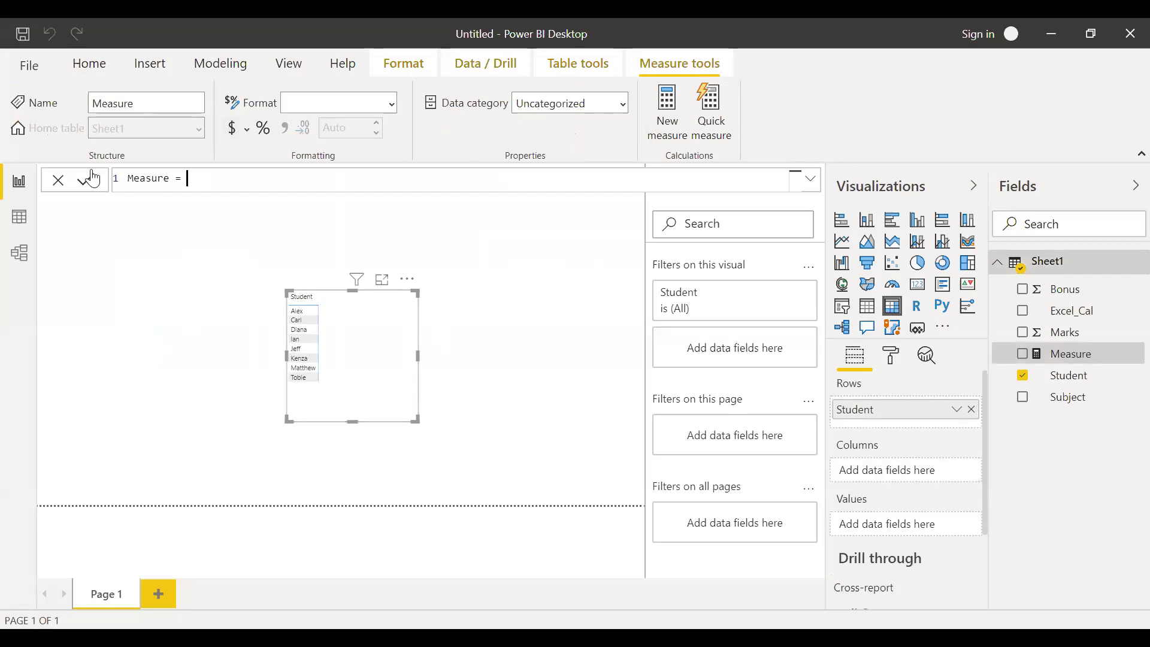
text(avg = ave)
key(Tab)
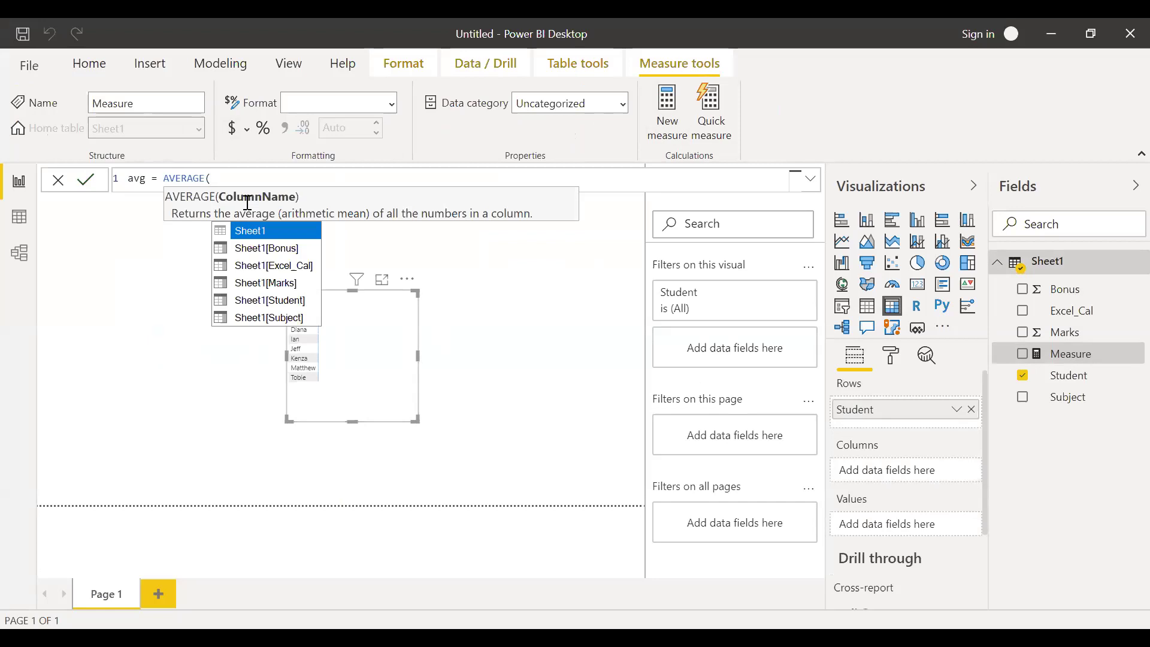
click(286, 284)
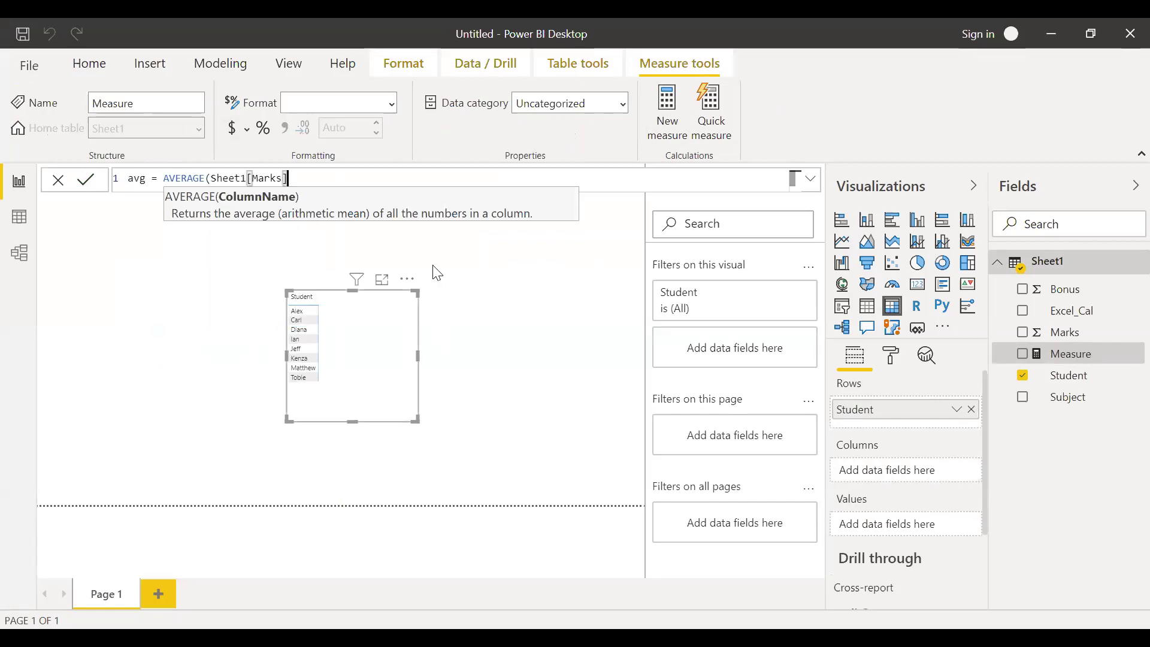
text())
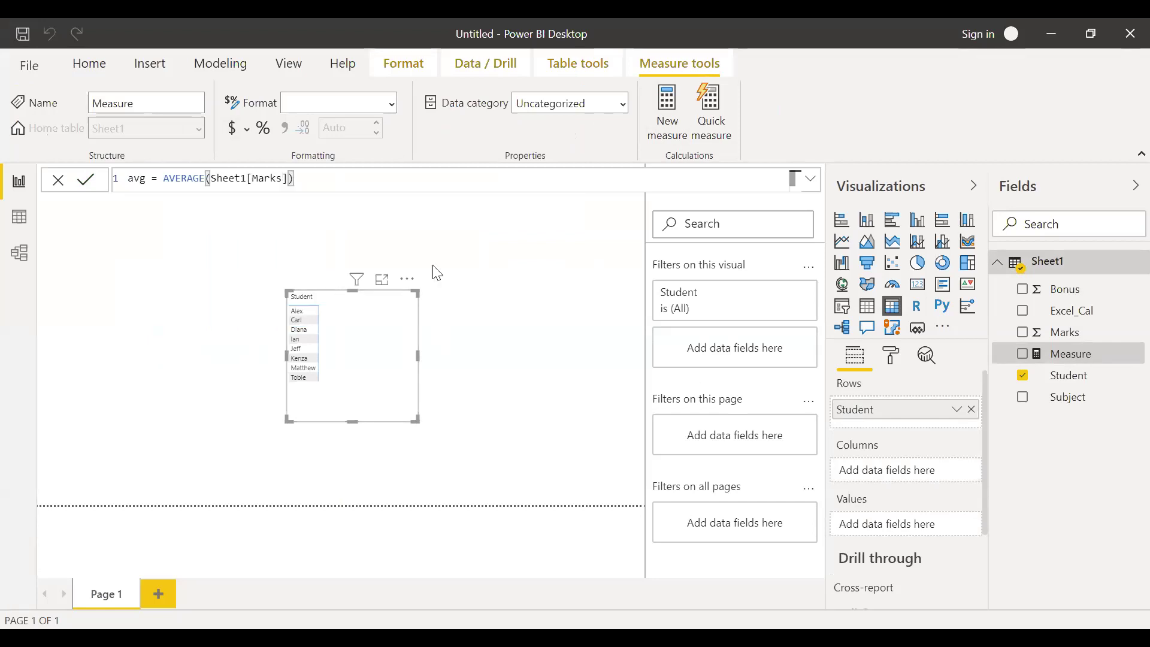
key(Return)
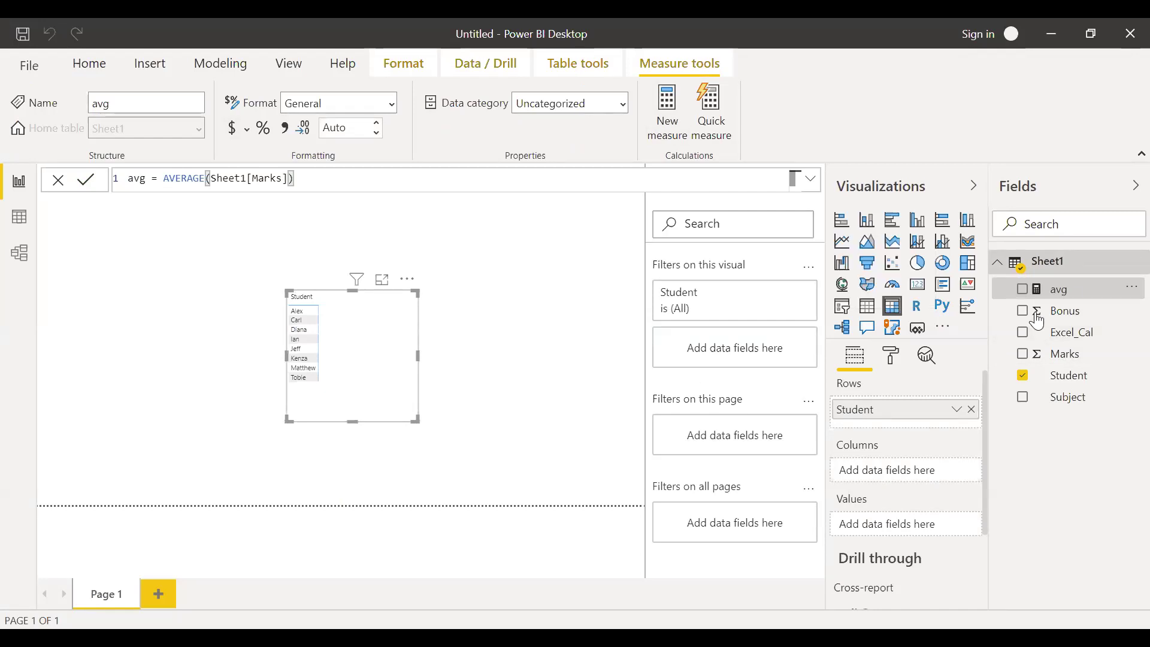
drag(1038, 321, 922, 530)
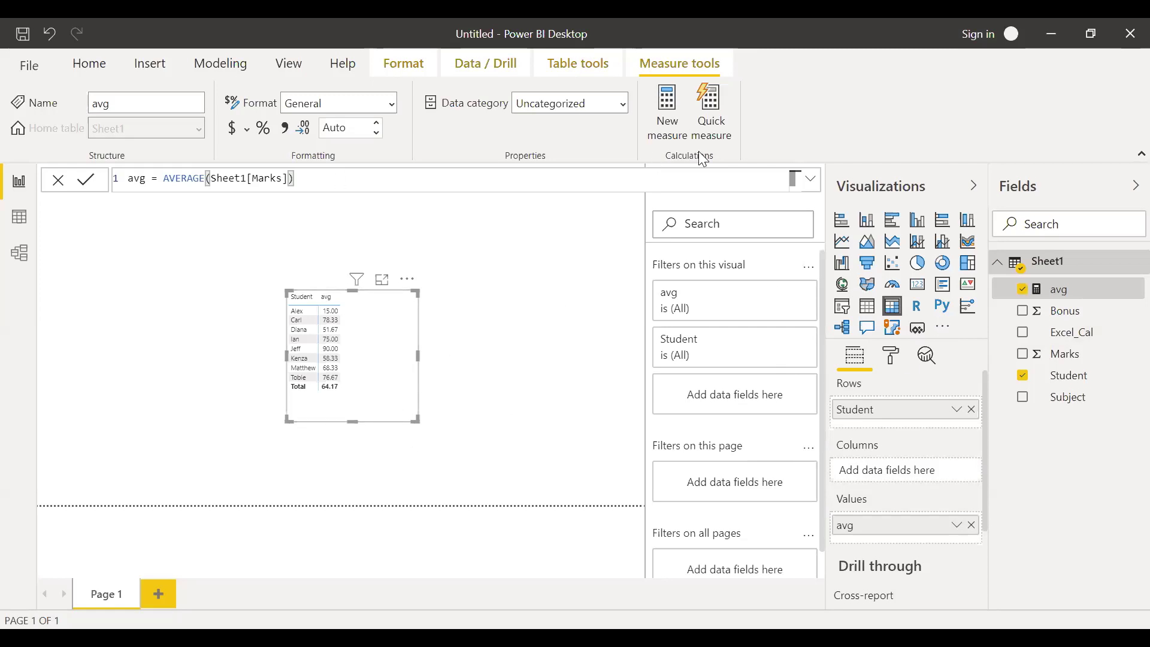
- Start a new measure avgx = AVERAGEX(Sheet1, Sheet1[Marks]* Sheet1[Bonus])
click(666, 122)
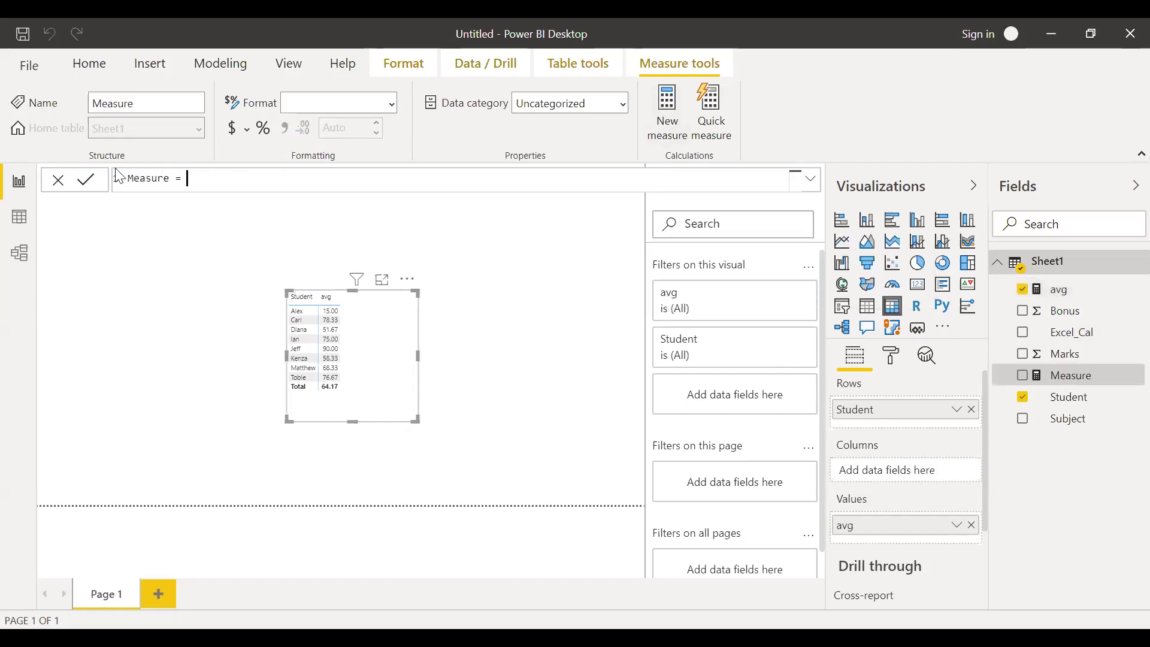
key(ctrl+a)
text(avgx = ave)
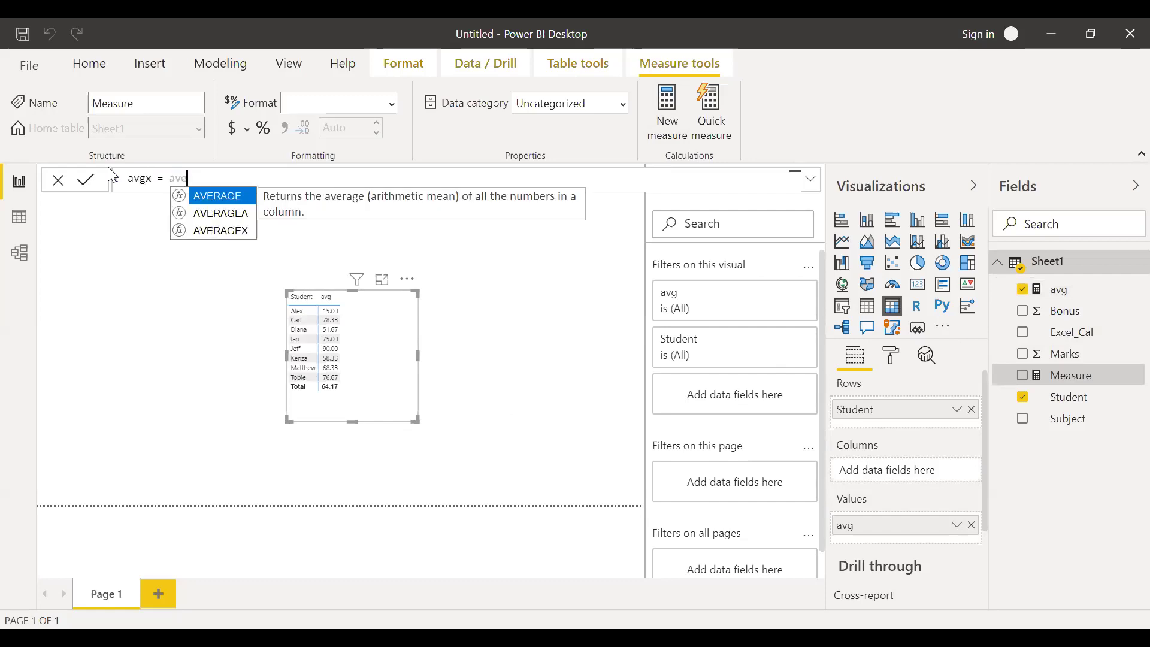
key(Down)
key(Down)
key(Tab)
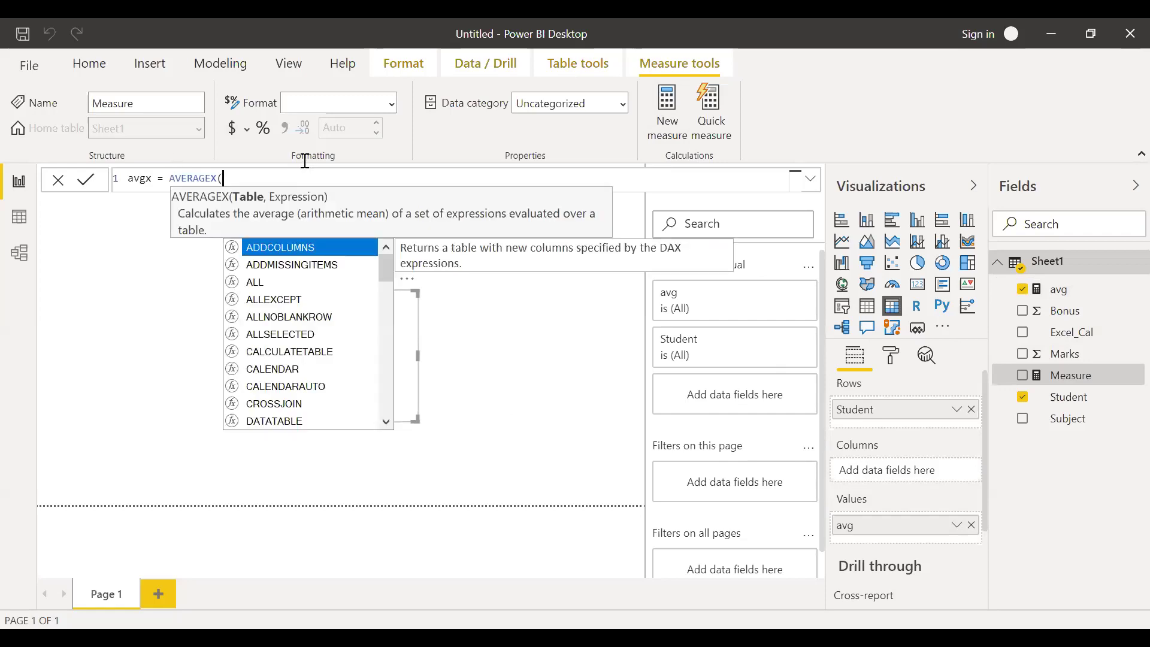
text(sh)
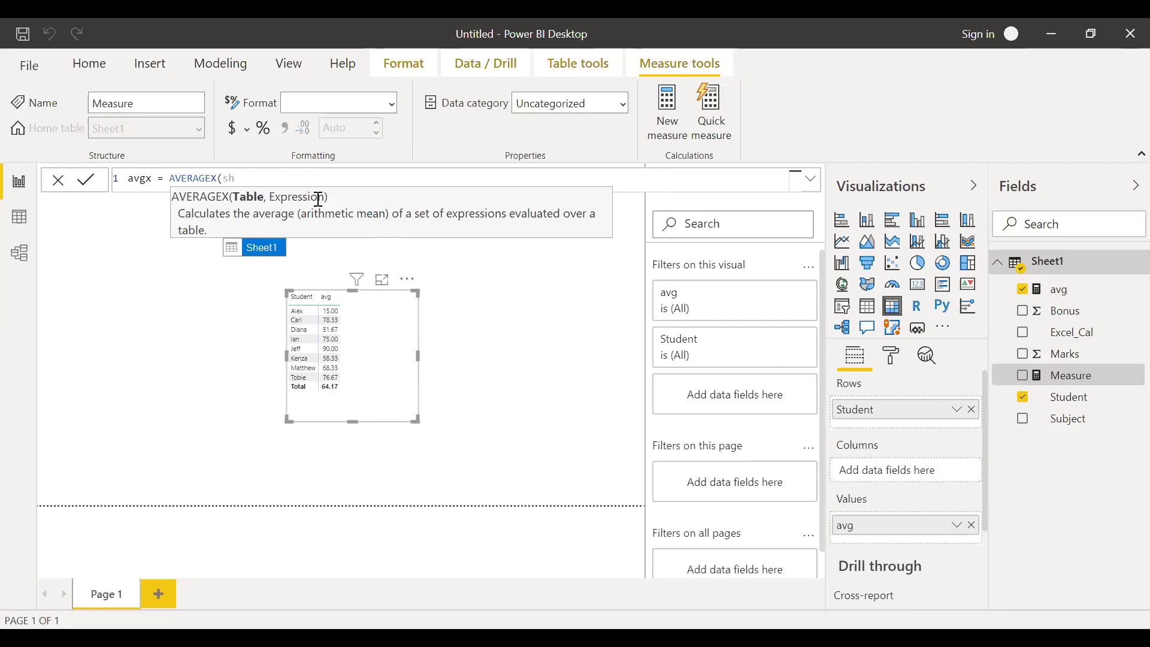
key(Tab)
text(,)
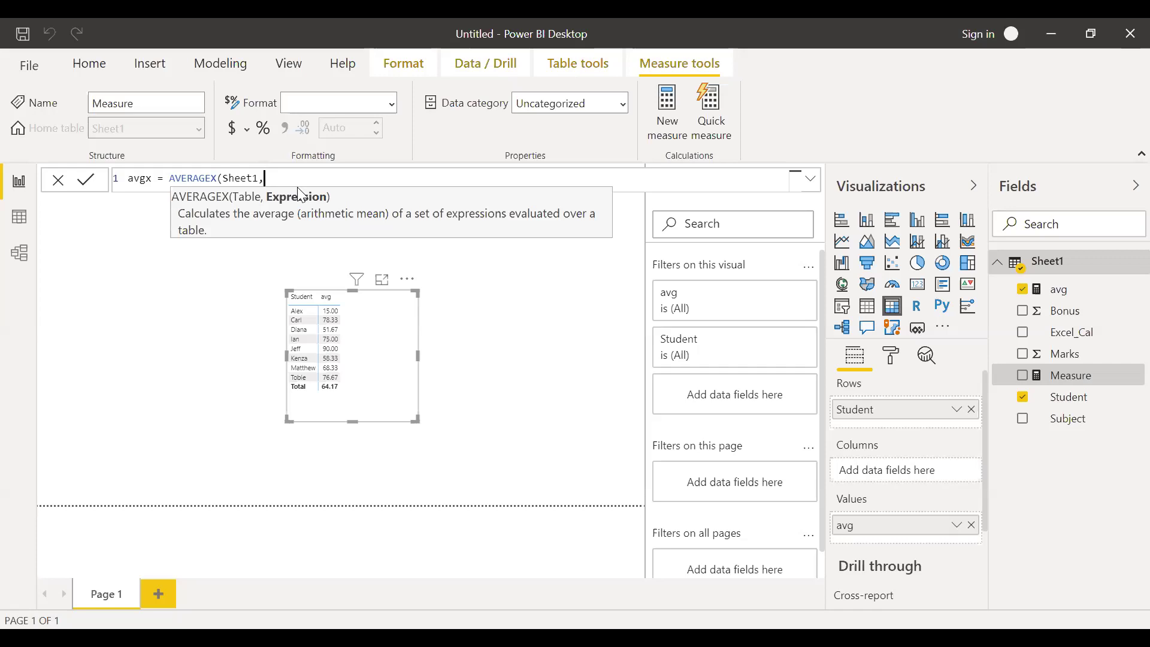
text(mark)
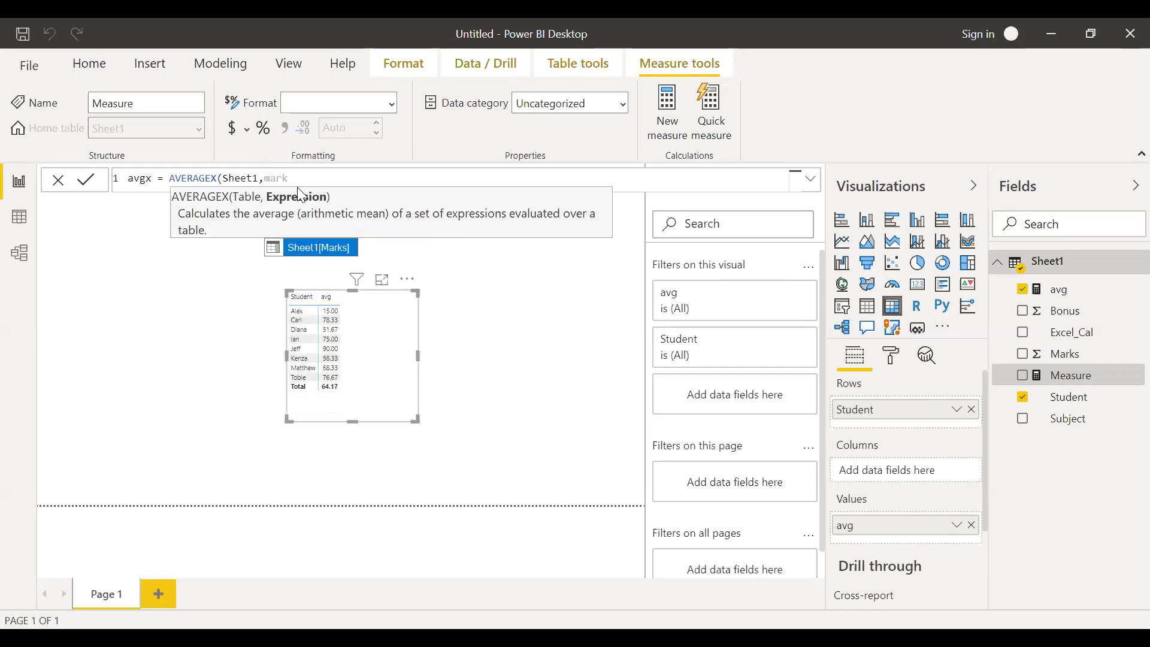
key(Tab)
text(* )
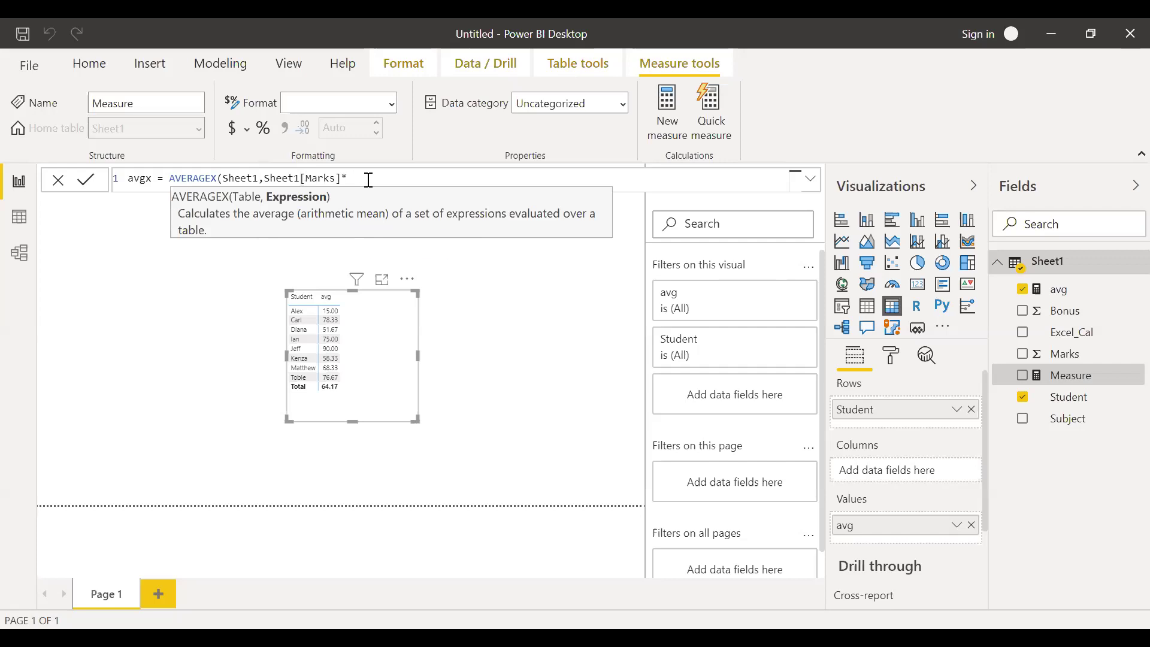
text(bon)
key(Tab)
text())
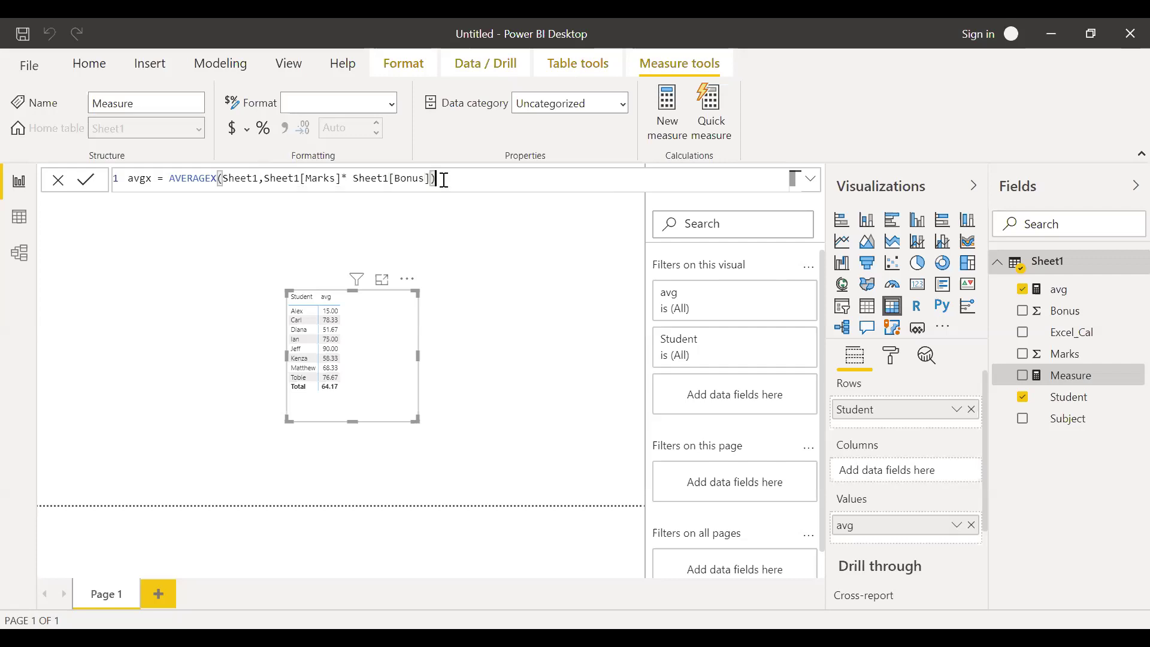
- Wrap the product in parentheses, append + Sheet1[Marks], and commit the avgx measure
click(265, 178)
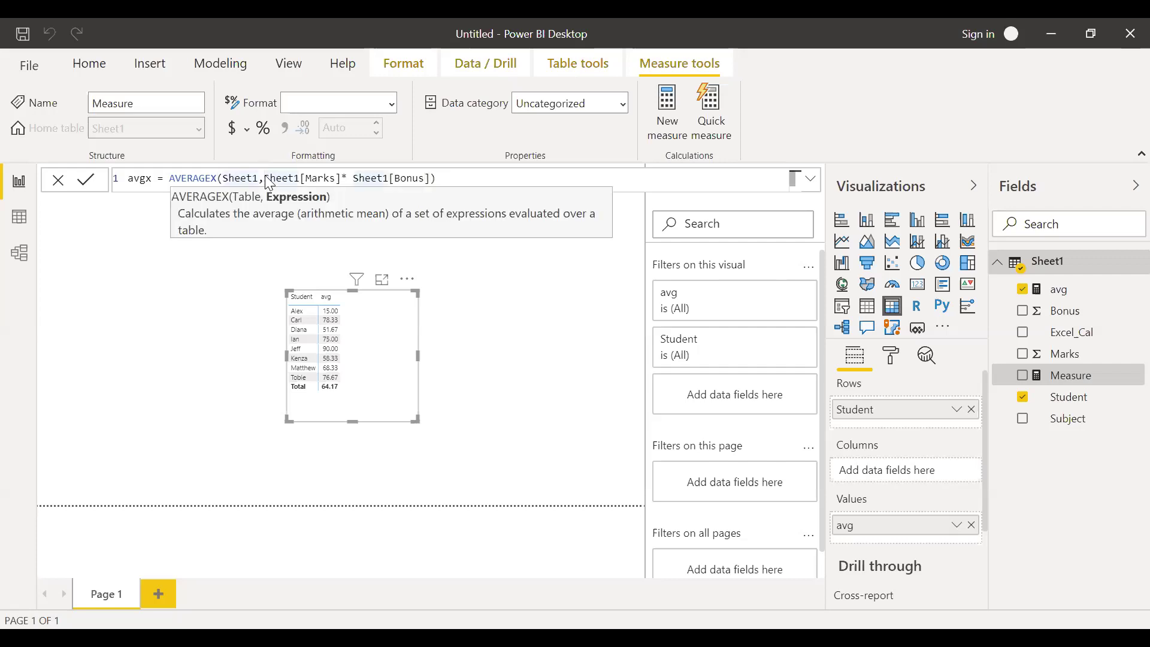
text(()
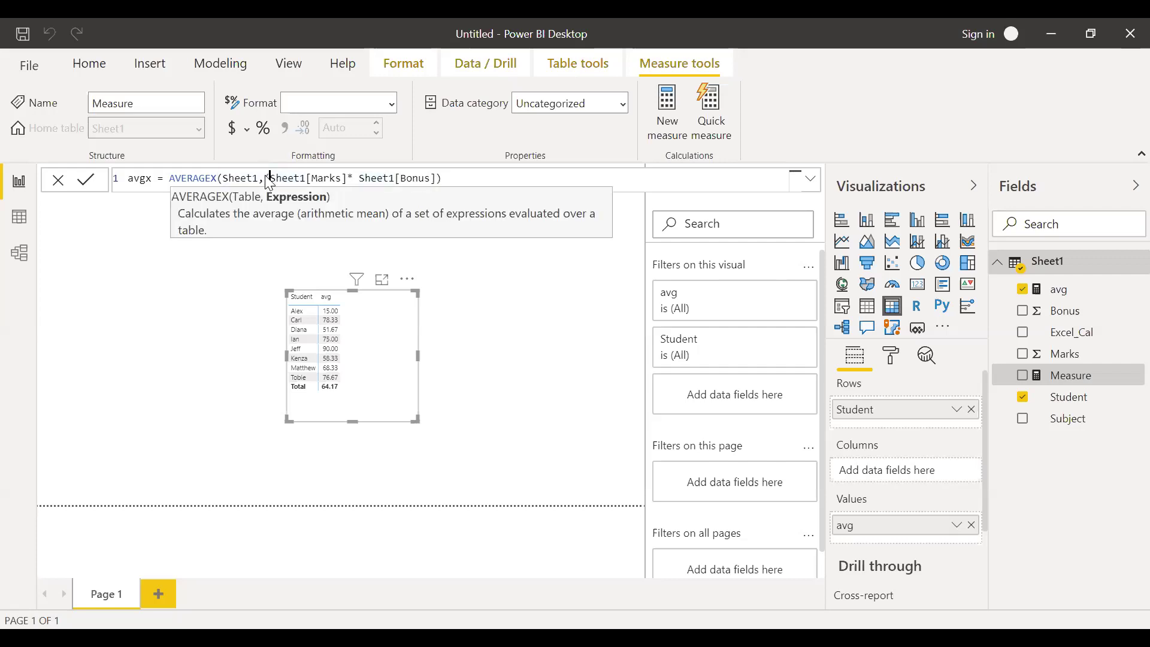
click(484, 180)
text(+ mark)
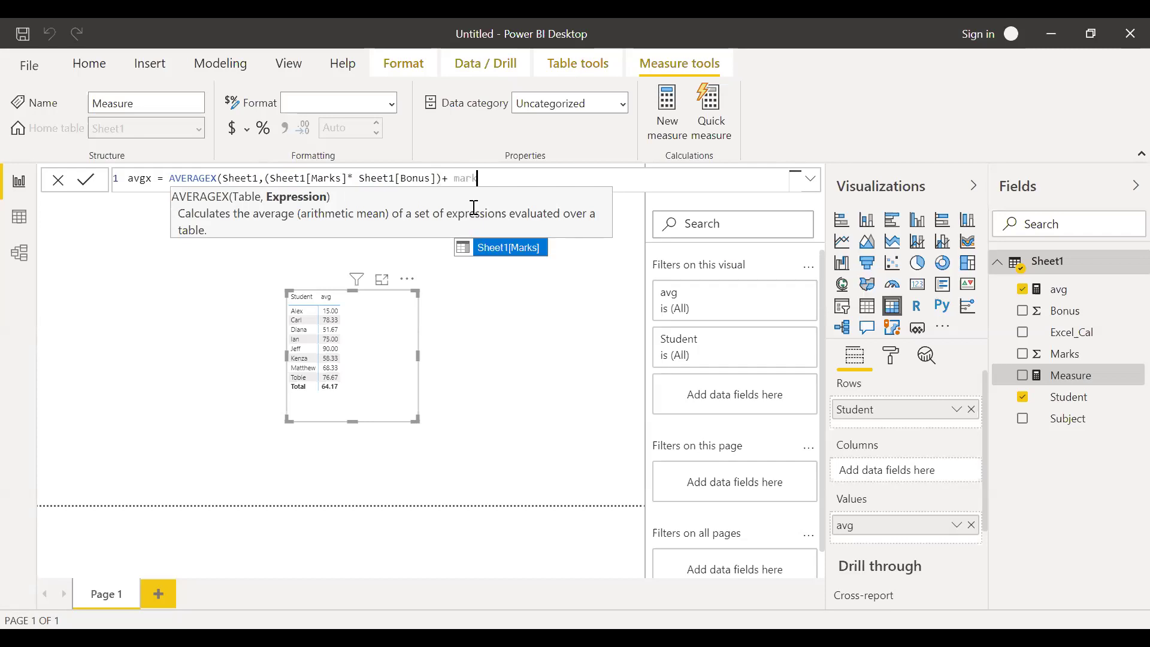
key(Tab)
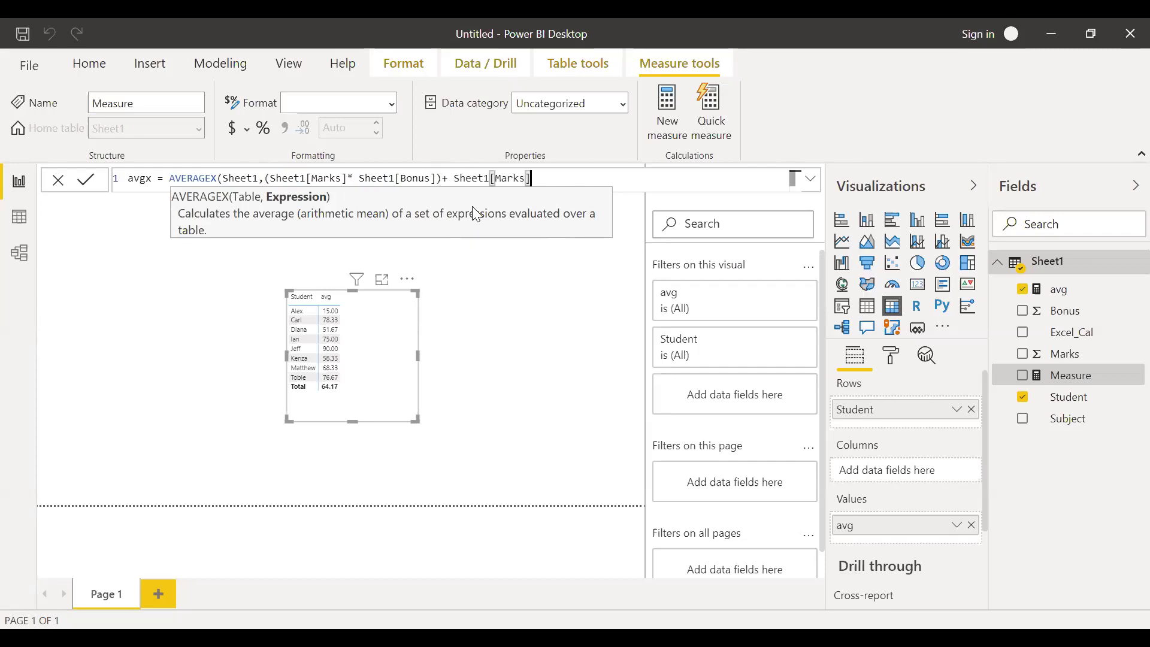
text())
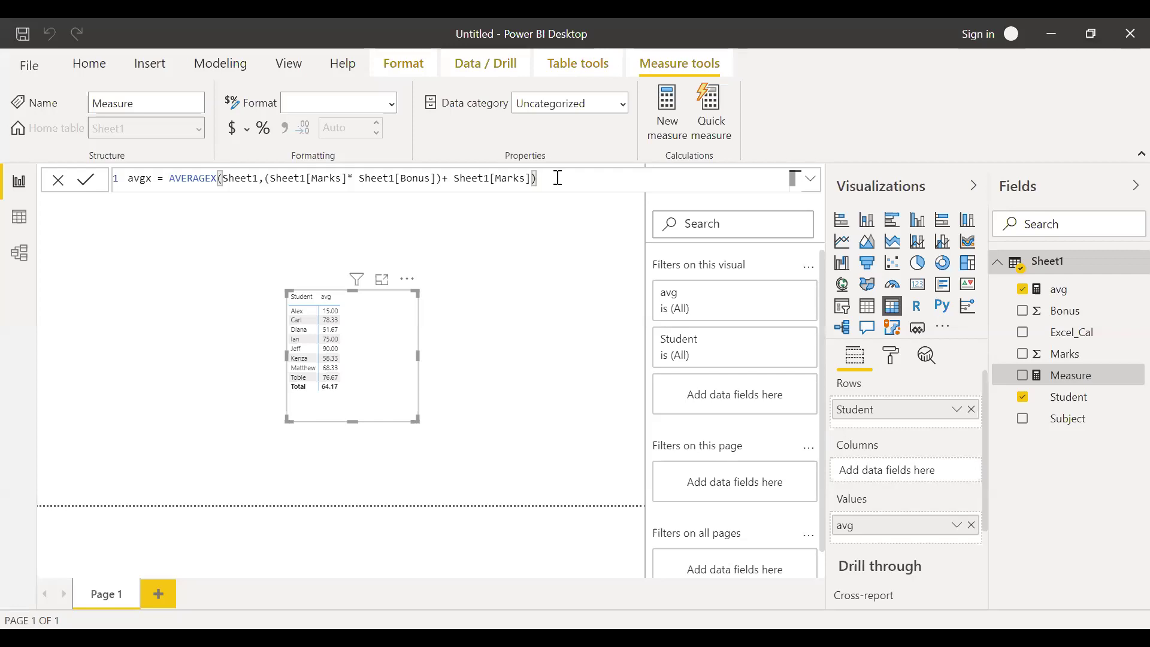
key(Return)
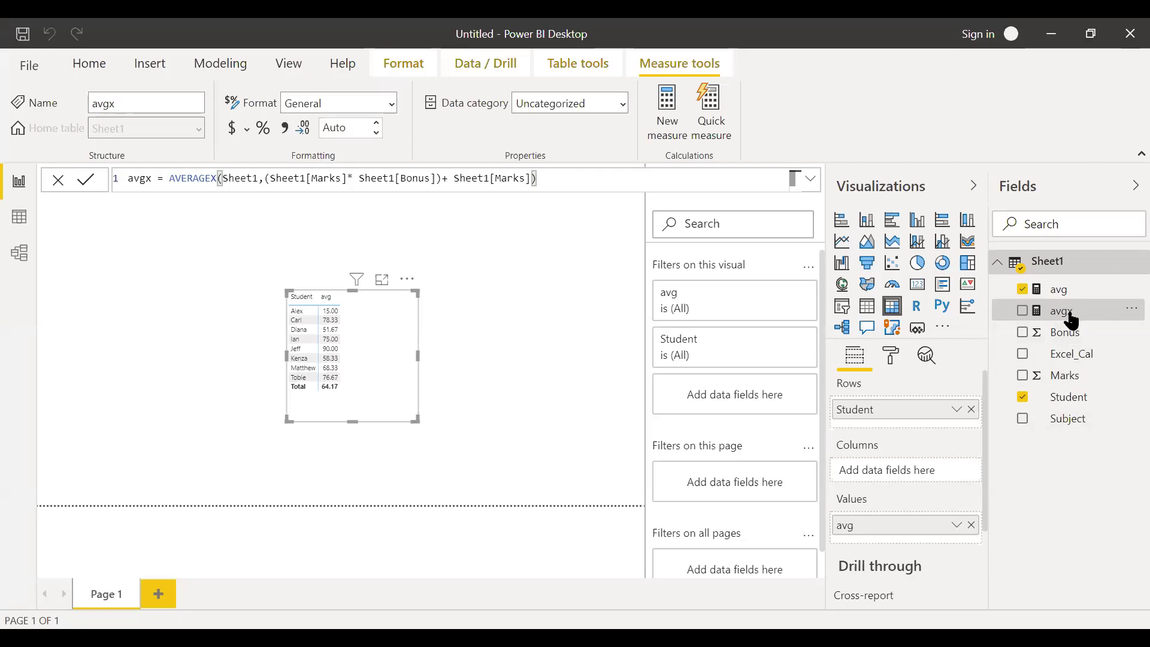
- Add avgx to the matrix values (15.24 for Alex, 65.78 total) and select its formula text
drag(1065, 314, 913, 541)
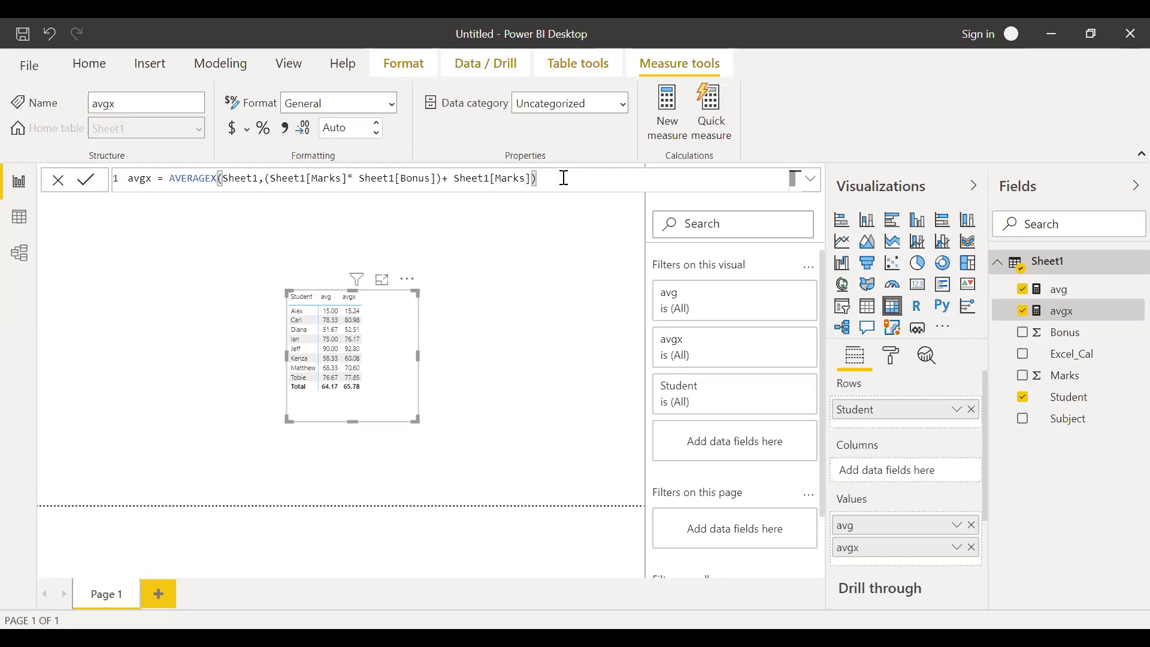
drag(533, 178, 103, 179)
key(ctrl+c)
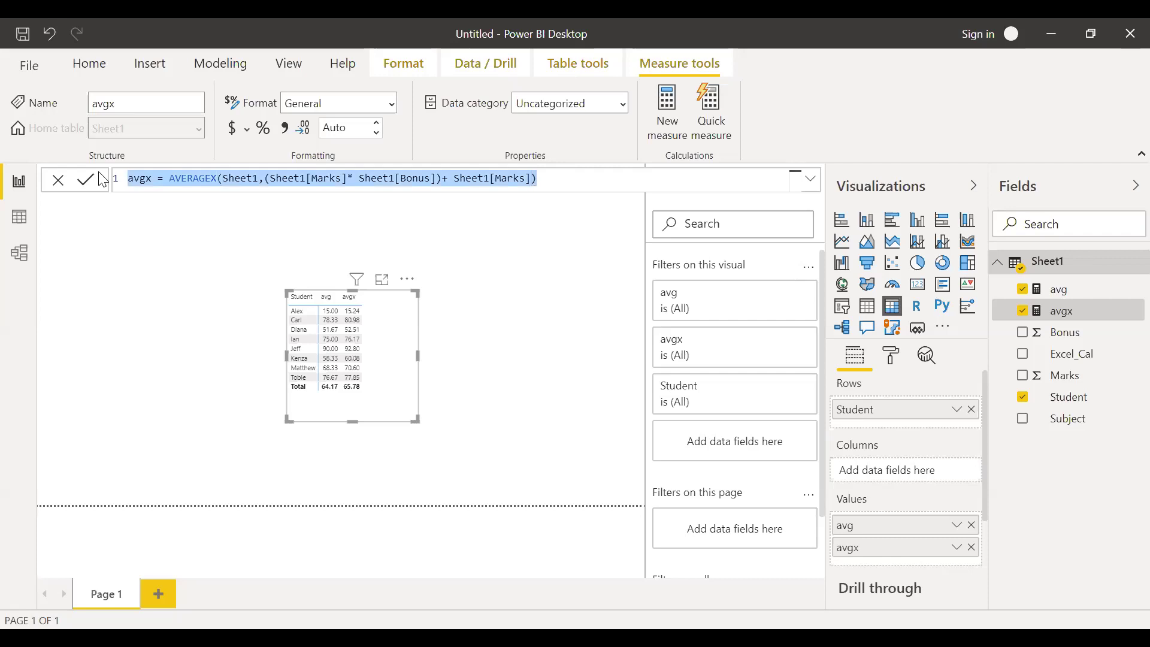
- Paste the avgx formula into a new measure named avgxall, wrapping Sheet1 in ALL(), and commit it
click(669, 130)
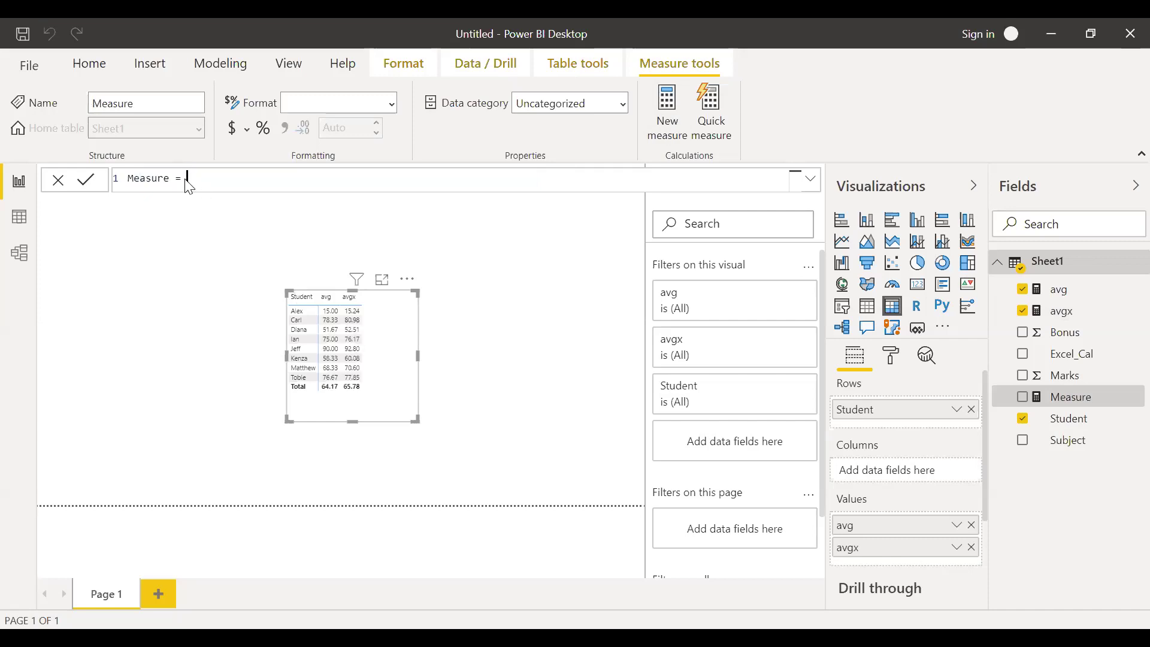
click(117, 183)
key(ctrl+v)
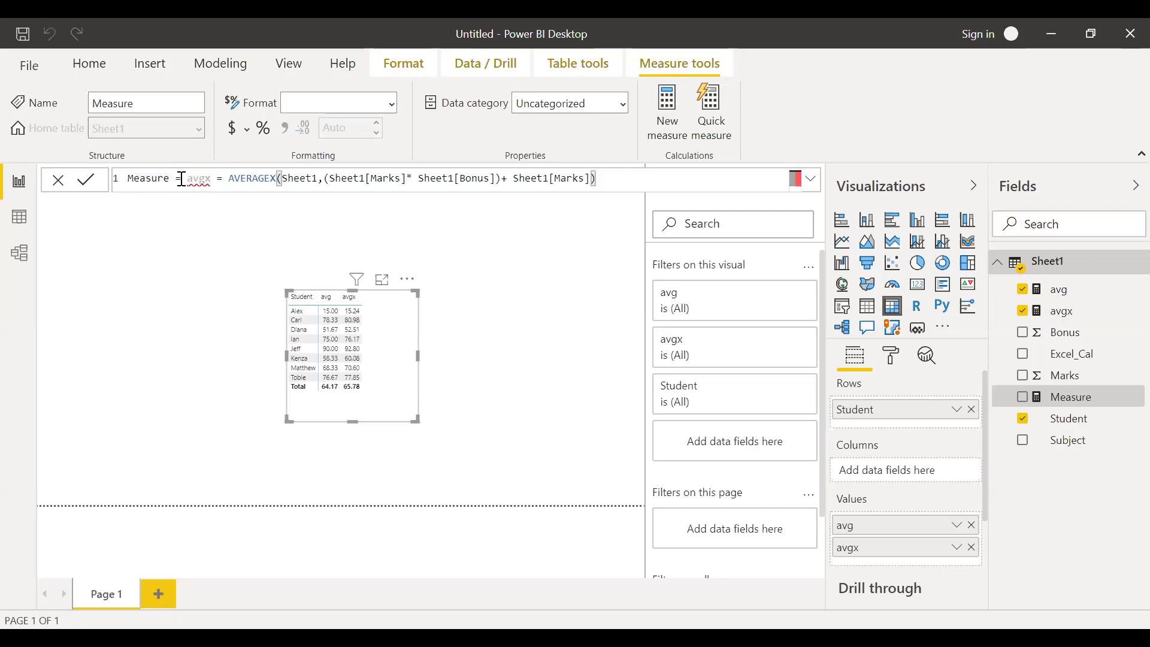
drag(181, 178, 82, 180)
key(BackSpace)
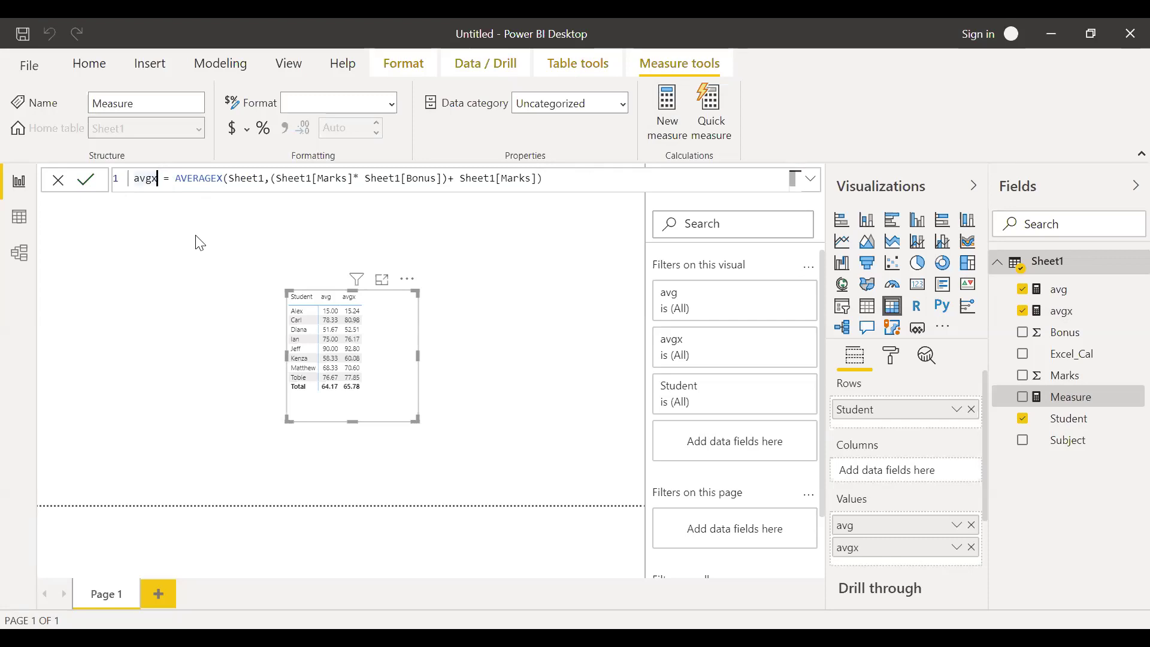
text(all)
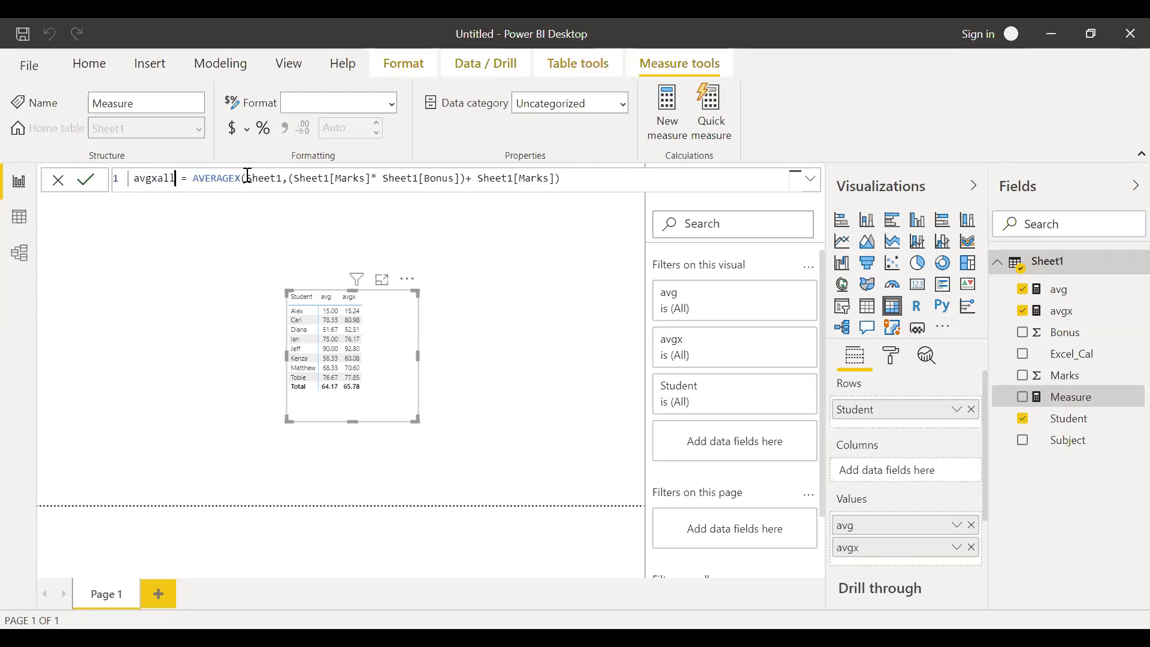
click(246, 178)
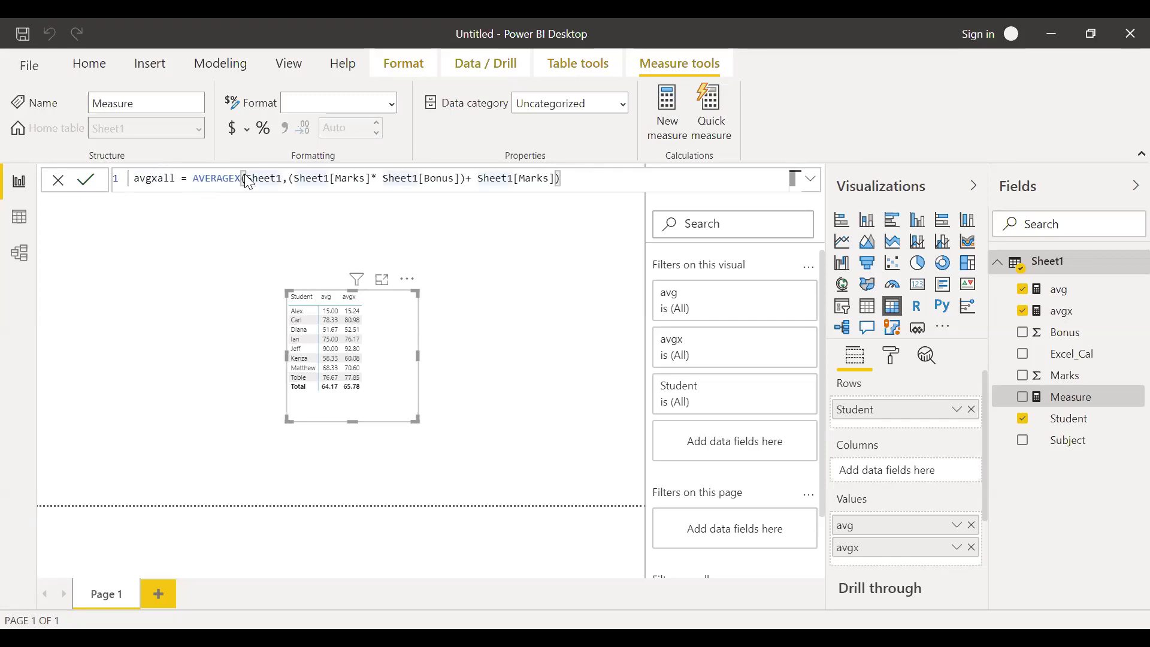
text(ALL()
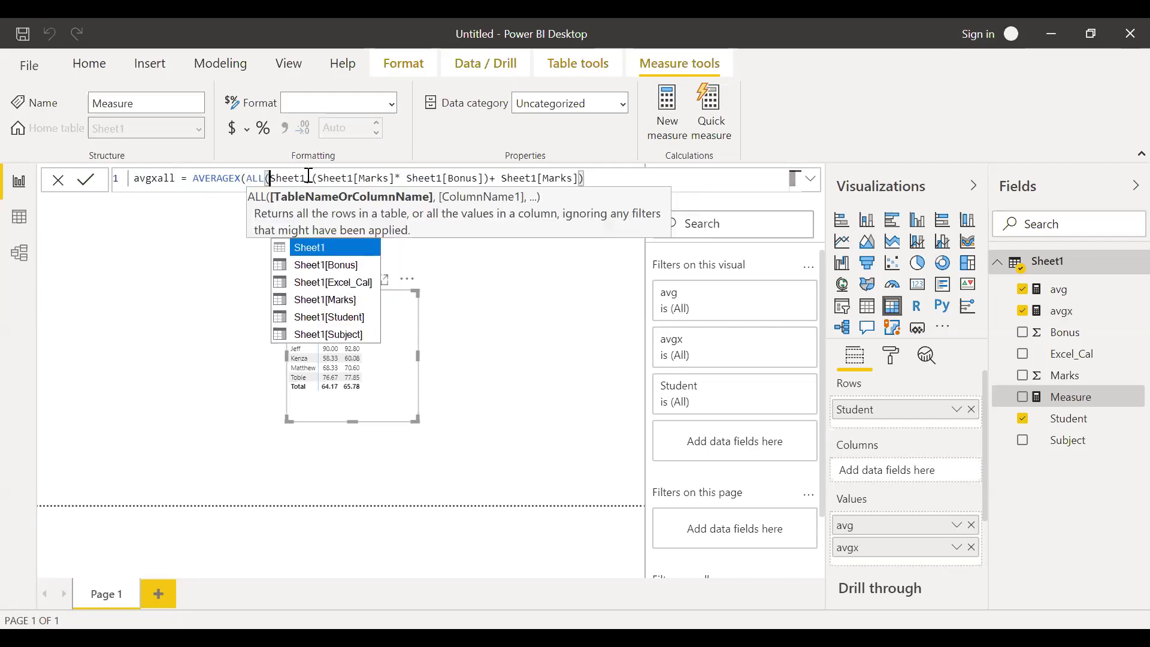
key(Right)
key(Right)
key(Right)
key(Right)
key(Right)
key(Right)
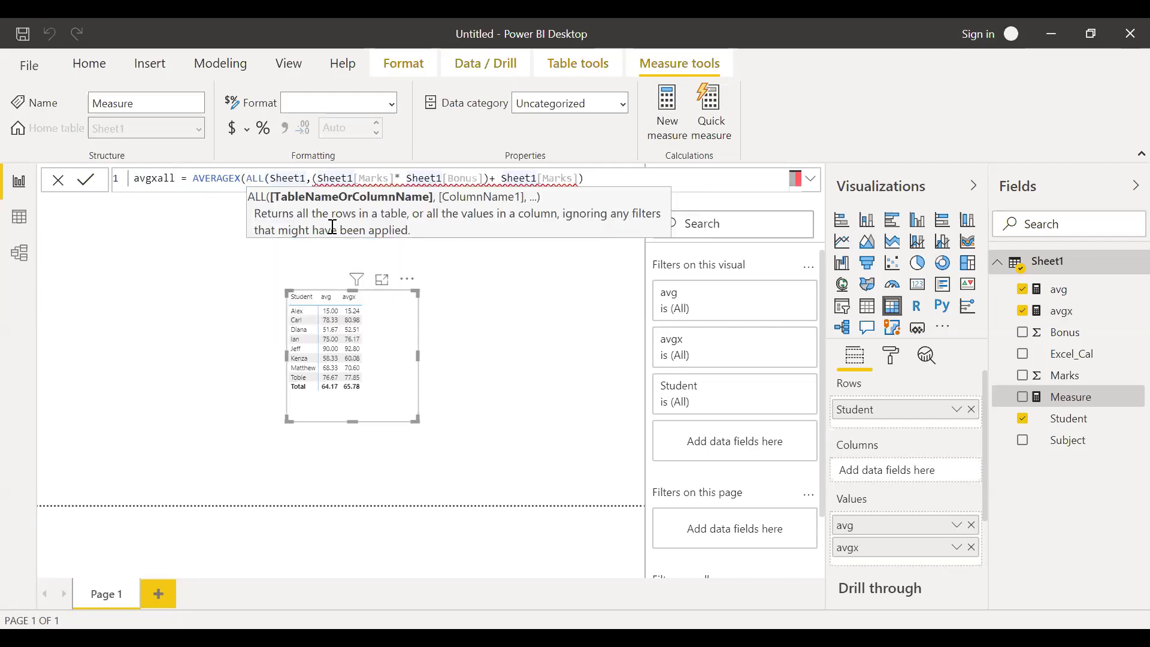
text())
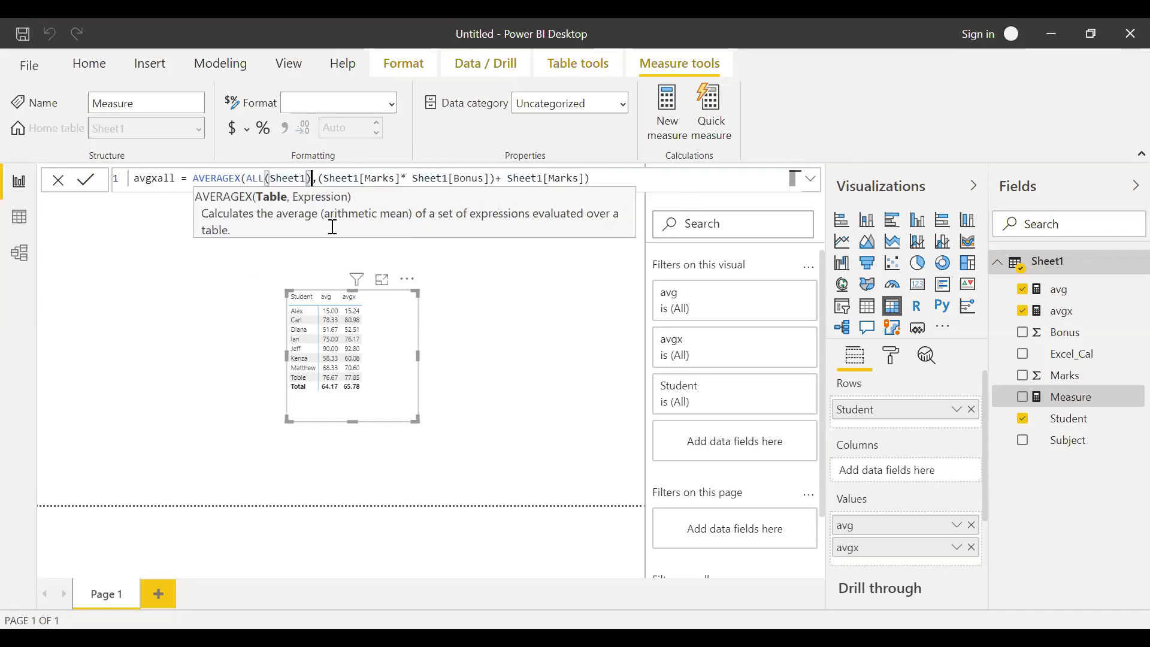
click(627, 175)
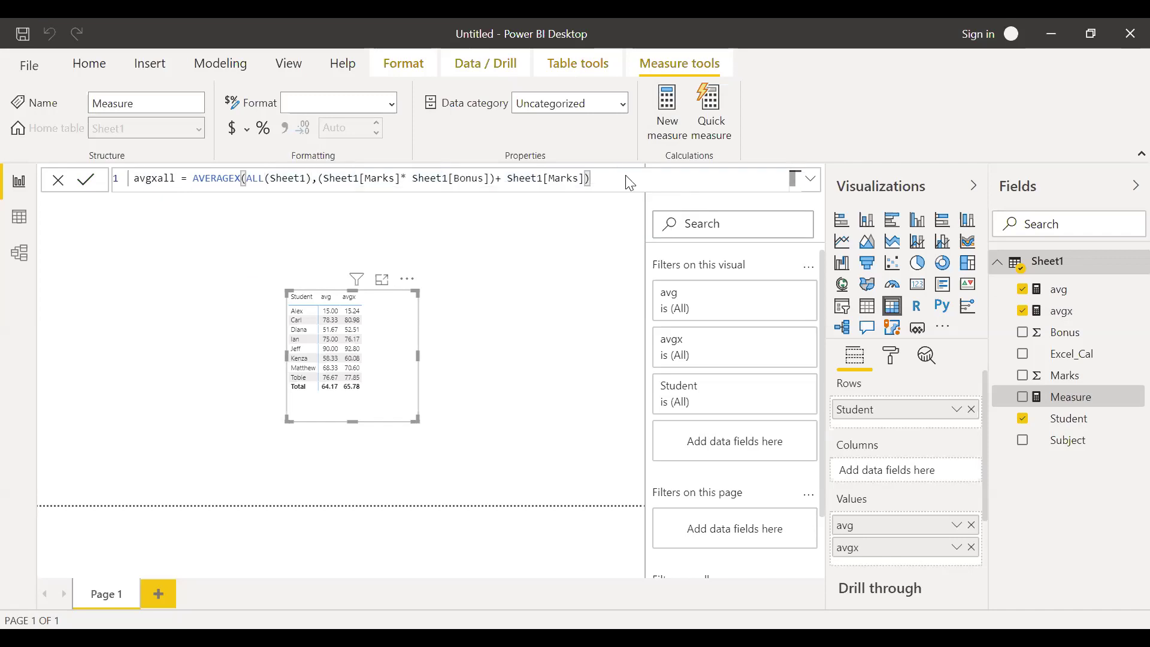
key(Return)
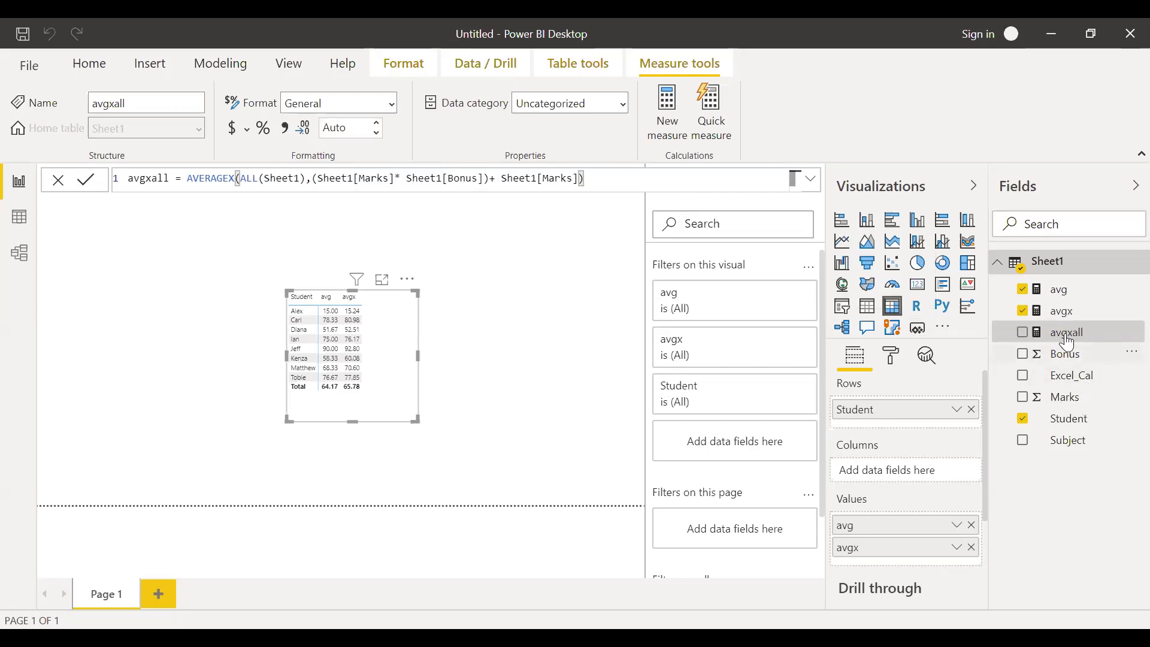
- Add avgxall to the table values, showing 65.78 for every student, and shorten the table visual
drag(1067, 341, 881, 557)
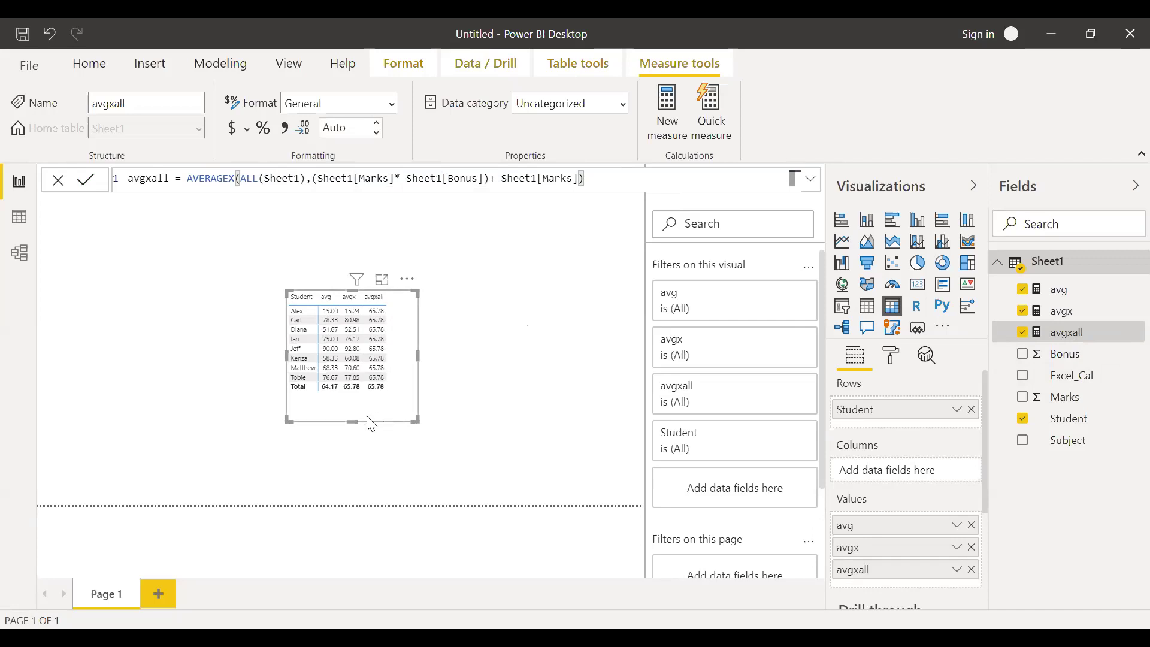
drag(357, 416, 353, 407)
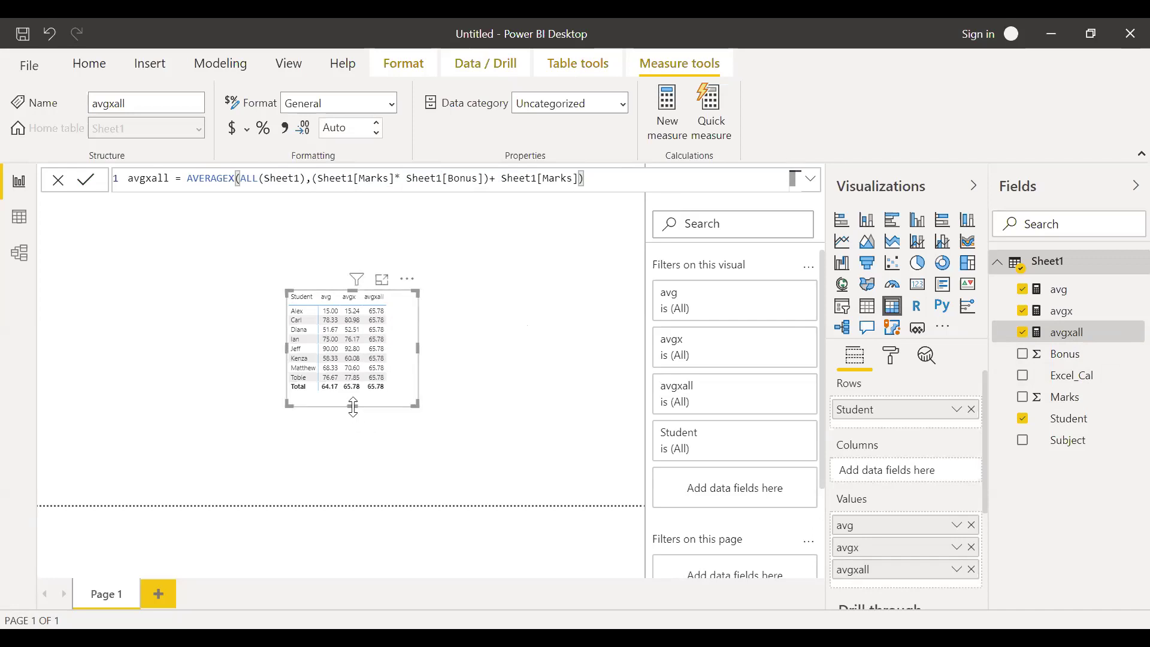